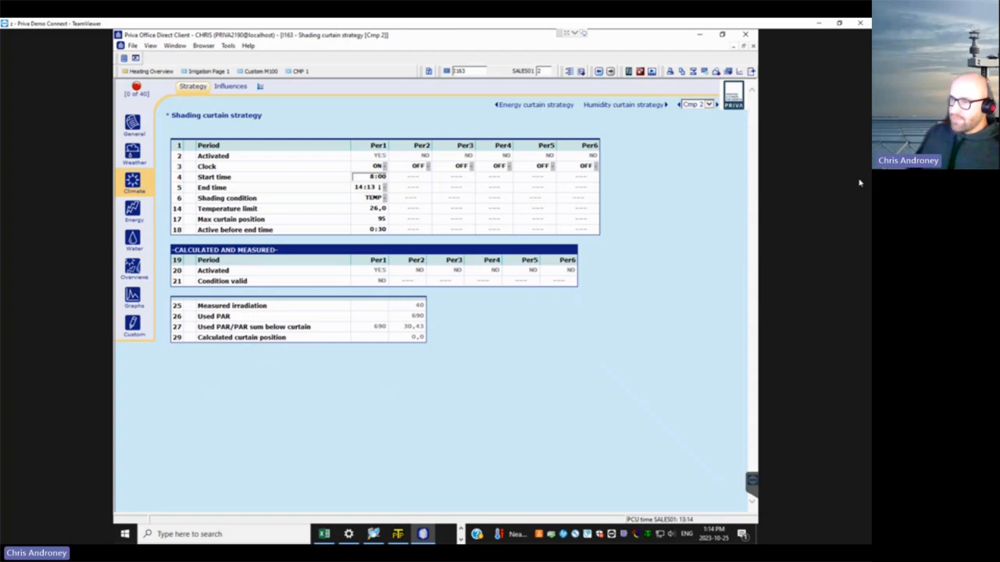
Commit the 8:00 start time for period 1 of the shading curtain strategy and set its end time to 20:00.
{"action": "left_click", "coordinate": [508, 355]}
{"action": "double_click", "coordinate": [359, 187]}
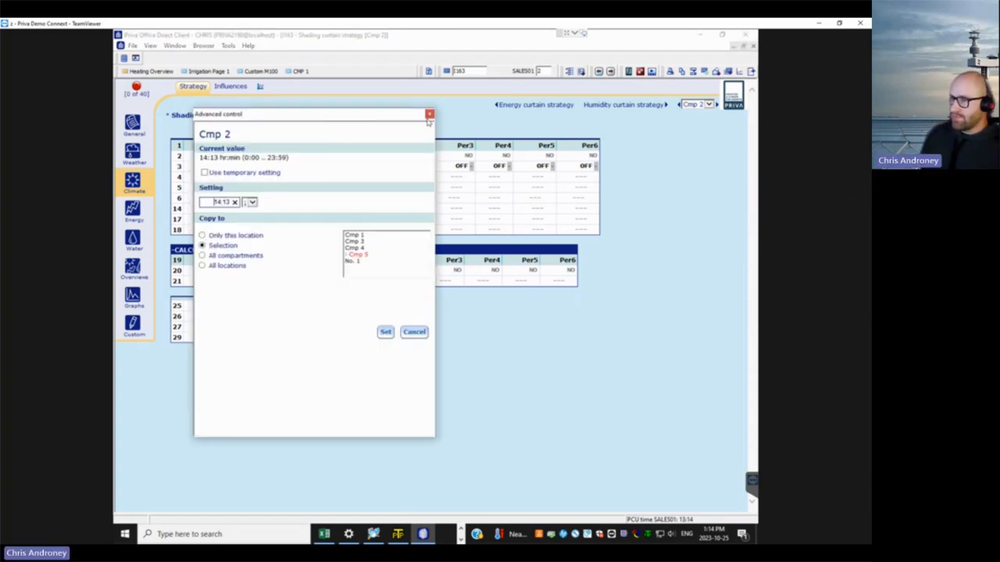
{"action": "left_click", "coordinate": [429, 115]}
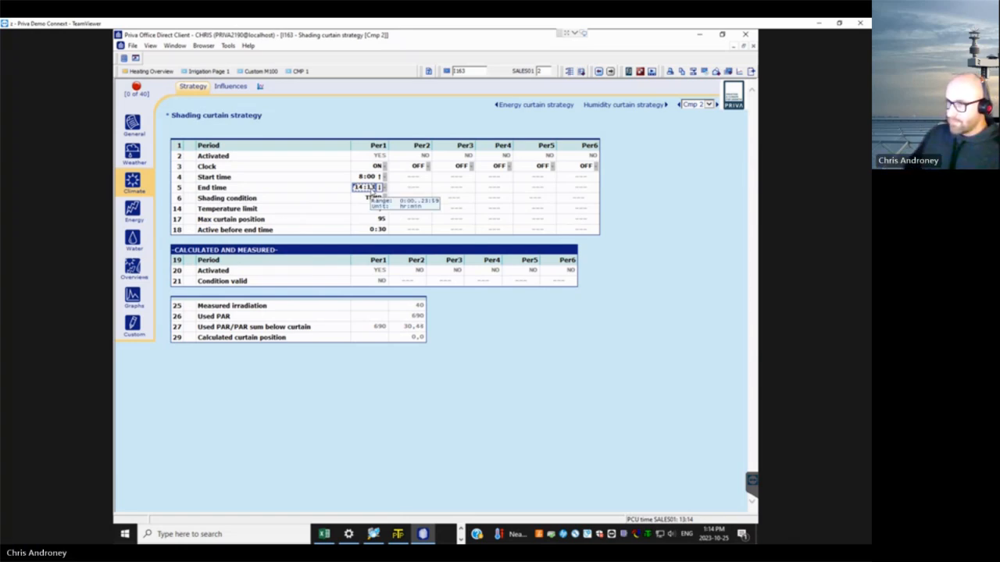
{"action": "double_click", "coordinate": [372, 189]}
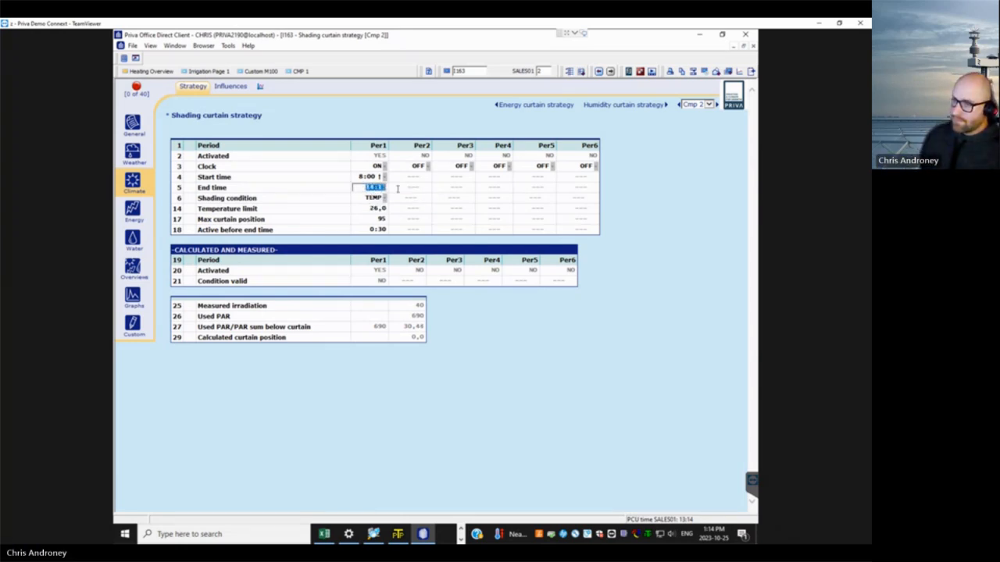
{"action": "type", "text": "20:00"}
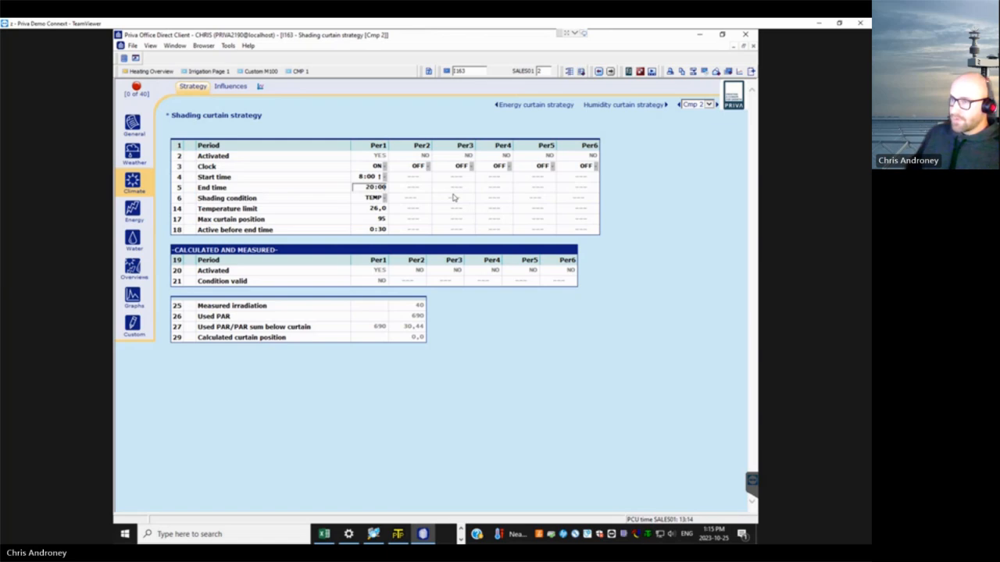
{"action": "key", "text": "Return"}
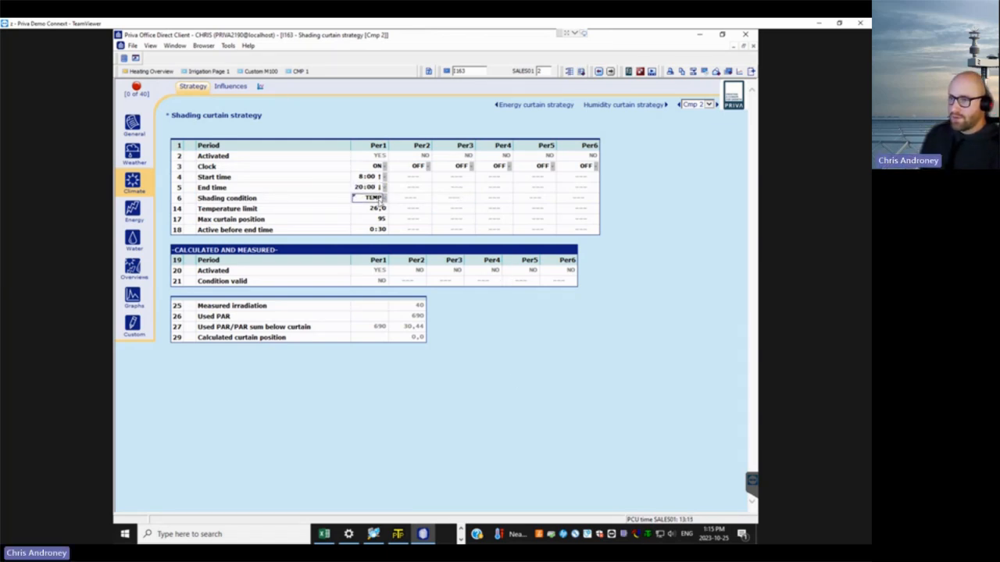
Set the temperature limit of period 1 in the shading curtain strategy to 27.
{"action": "mouse_move", "coordinate": [381, 202]}
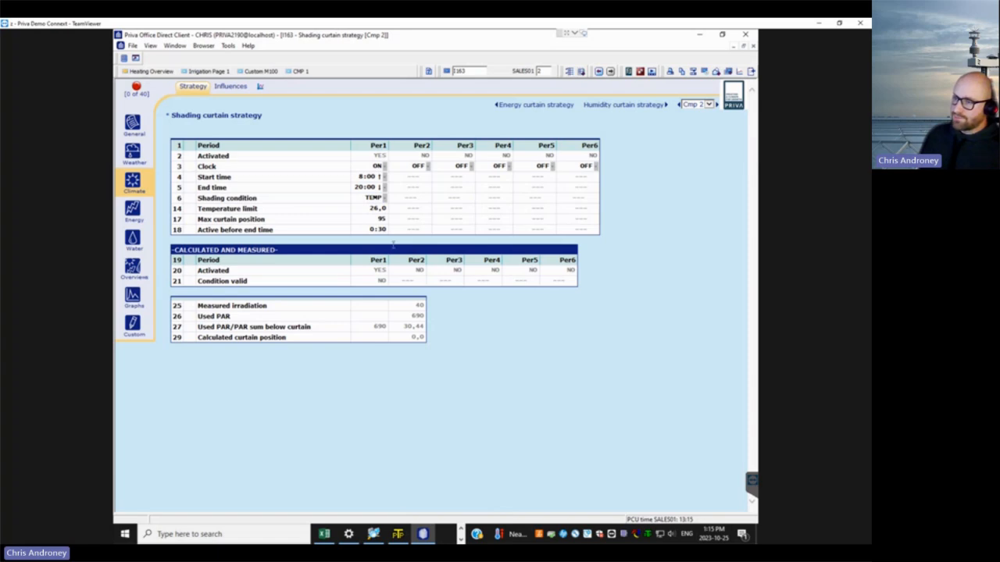
{"action": "key", "text": "Return"}
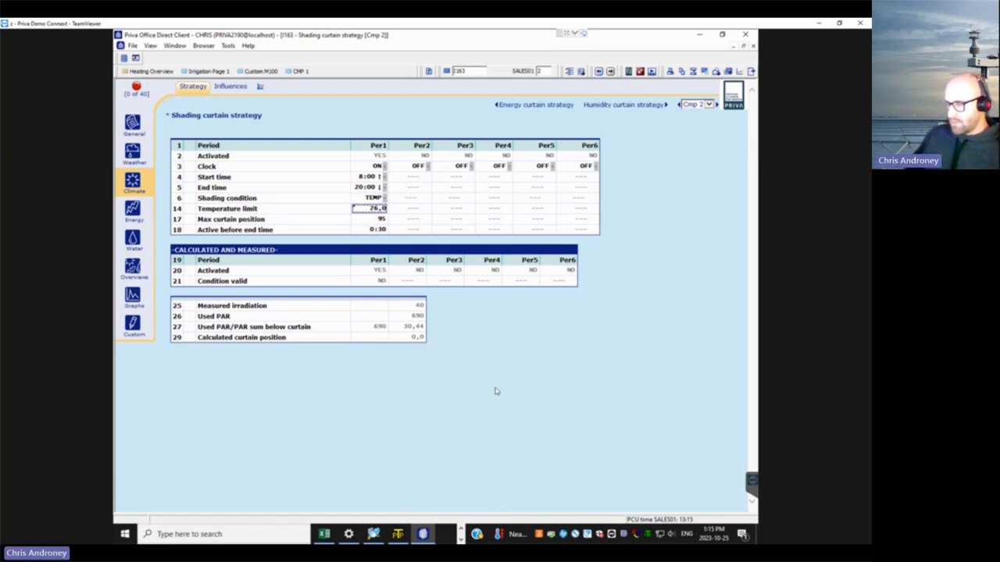
{"action": "type", "text": "22"}
{"action": "key", "text": "Return"}
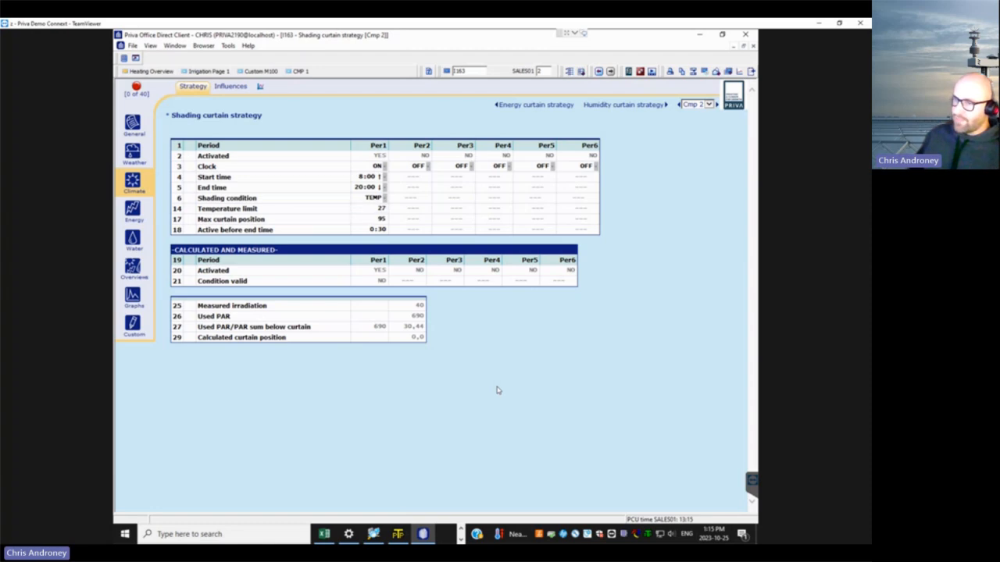
{"action": "left_click", "coordinate": [379, 222]}
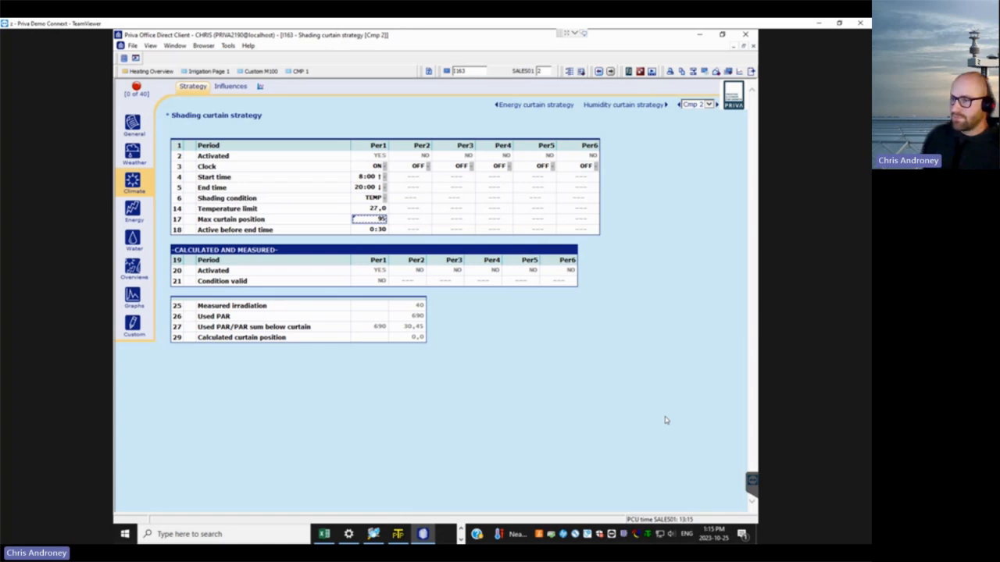
{"action": "left_click", "coordinate": [372, 178]}
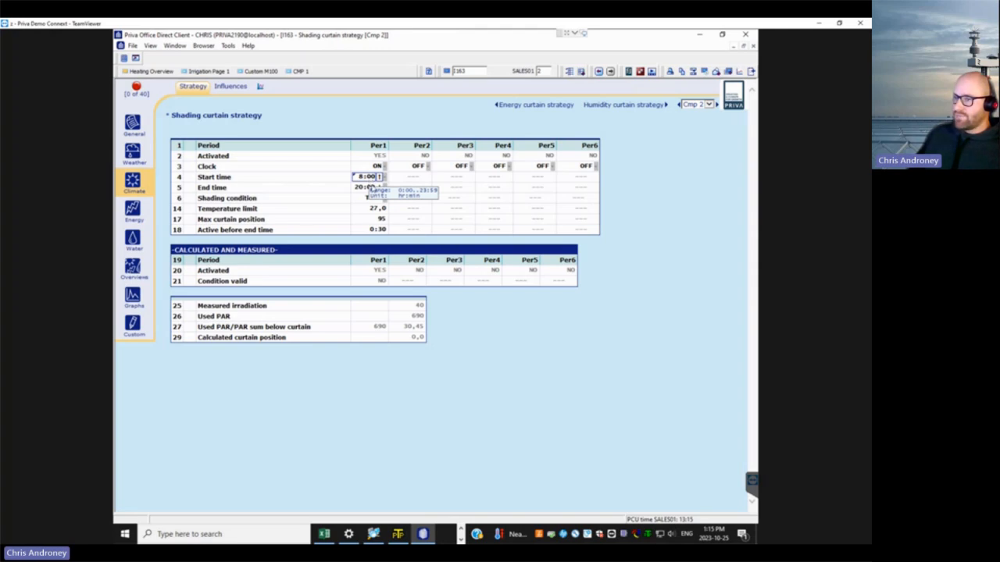
{"action": "key", "text": "Down"}
{"action": "key", "text": "Down"}
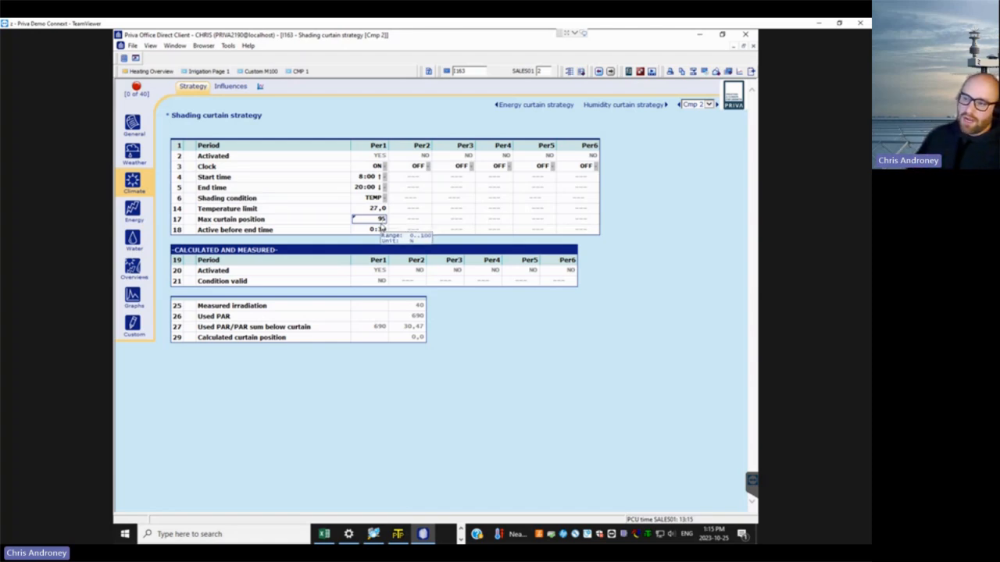
{"action": "left_click", "coordinate": [378, 230]}
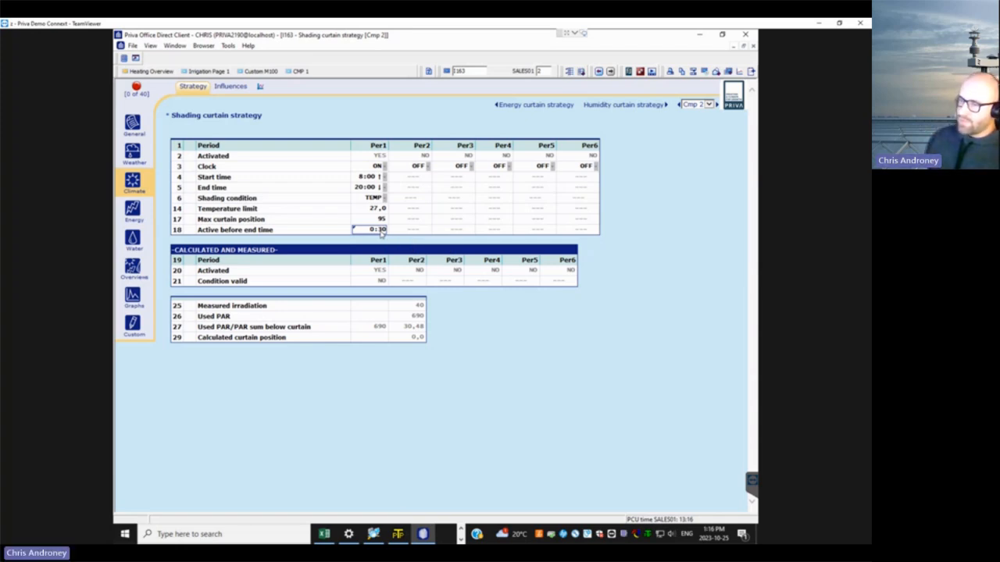
Change period 1's shading condition to RAD and its shading method to RANGE.
{"action": "left_click", "coordinate": [373, 198]}
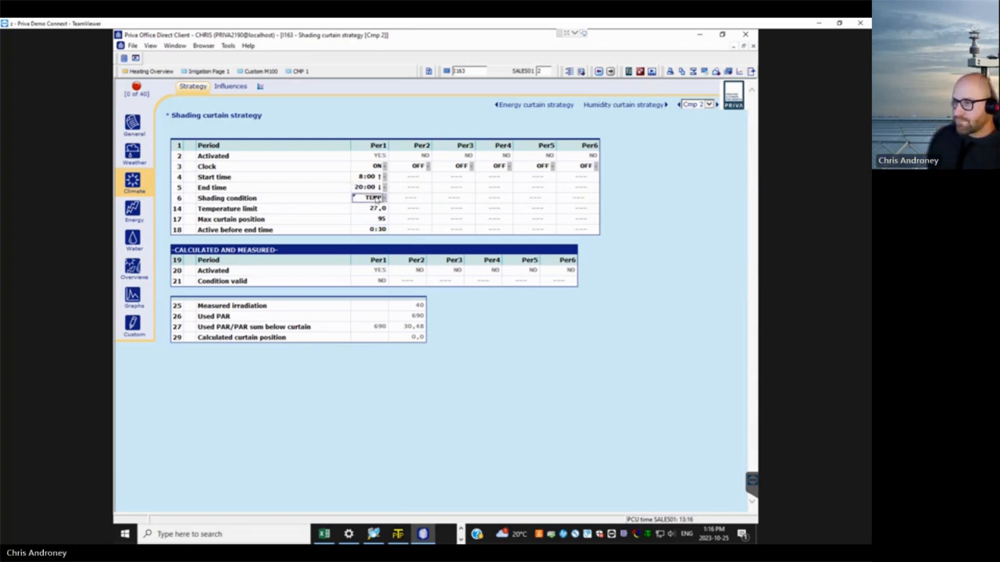
{"action": "left_click", "coordinate": [378, 198]}
{"action": "left_click", "coordinate": [501, 363]}
{"action": "left_click", "coordinate": [372, 200]}
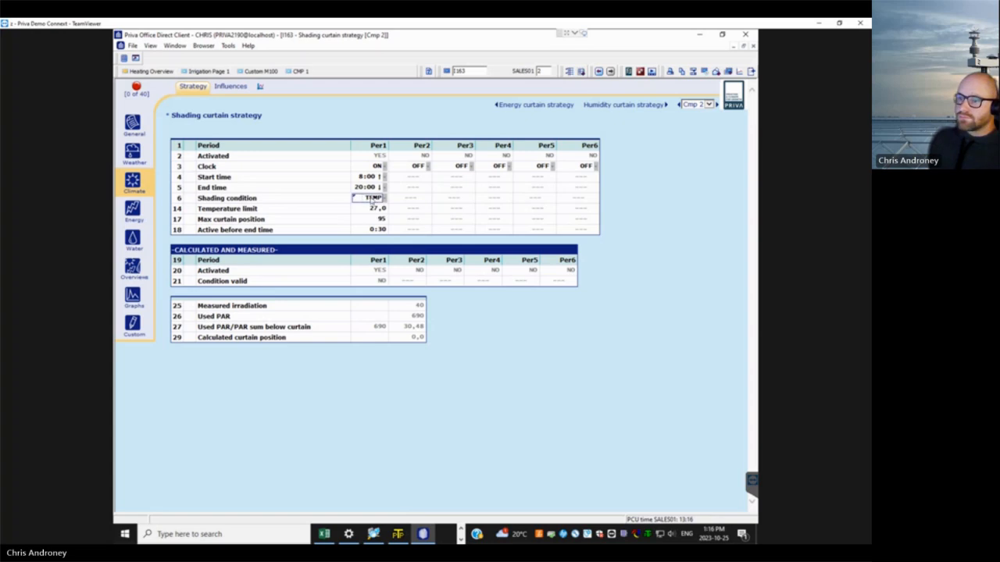
{"action": "left_click", "coordinate": [371, 199]}
{"action": "left_click", "coordinate": [361, 205]}
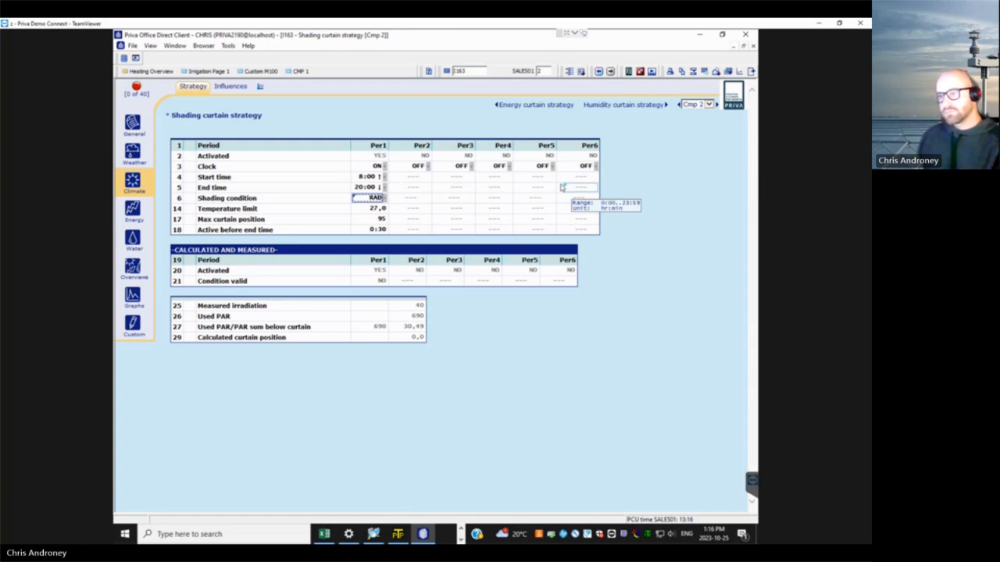
{"action": "left_click", "coordinate": [473, 359]}
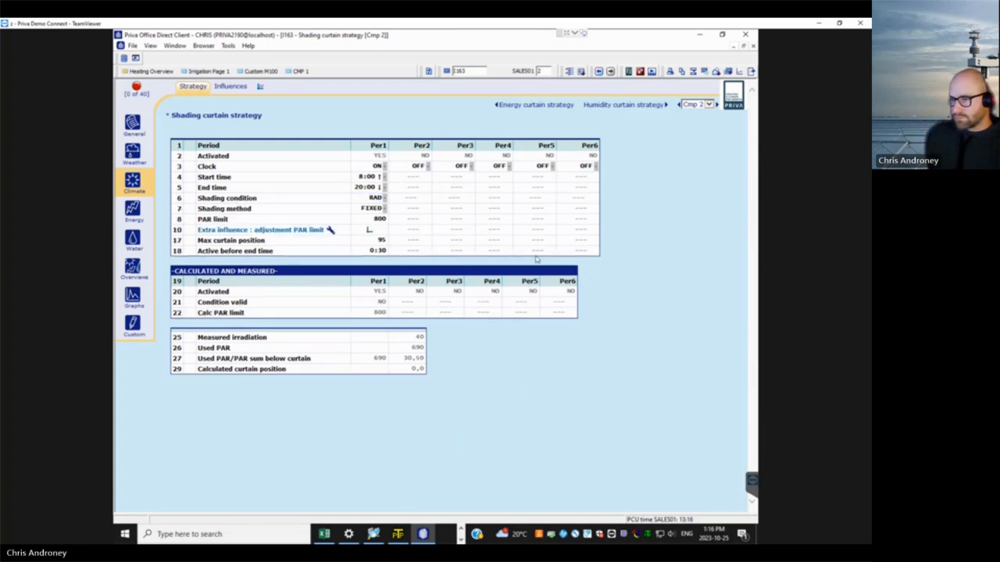
{"action": "left_click", "coordinate": [373, 209]}
{"action": "left_click", "coordinate": [374, 225]}
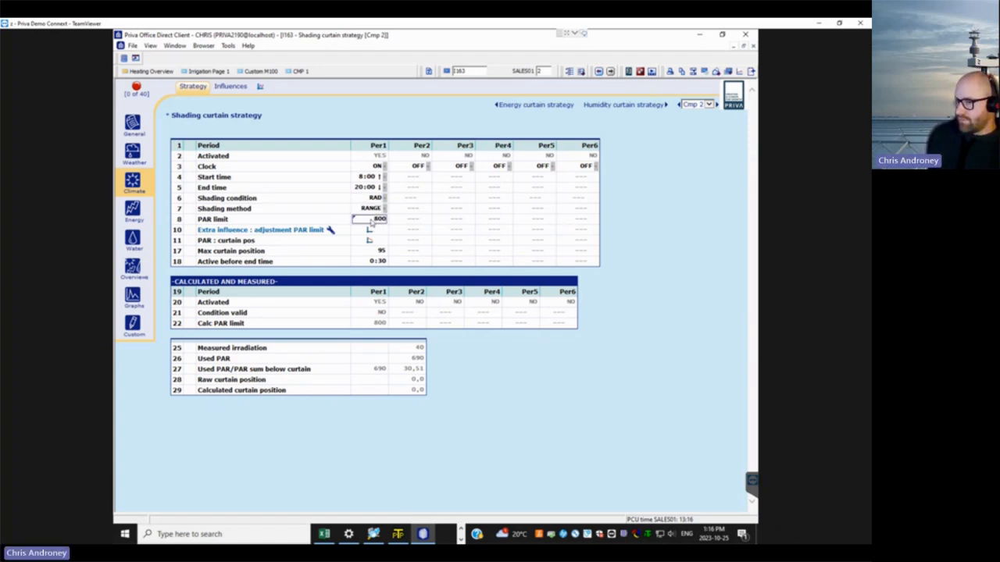
{"action": "mouse_move", "coordinate": [382, 223]}
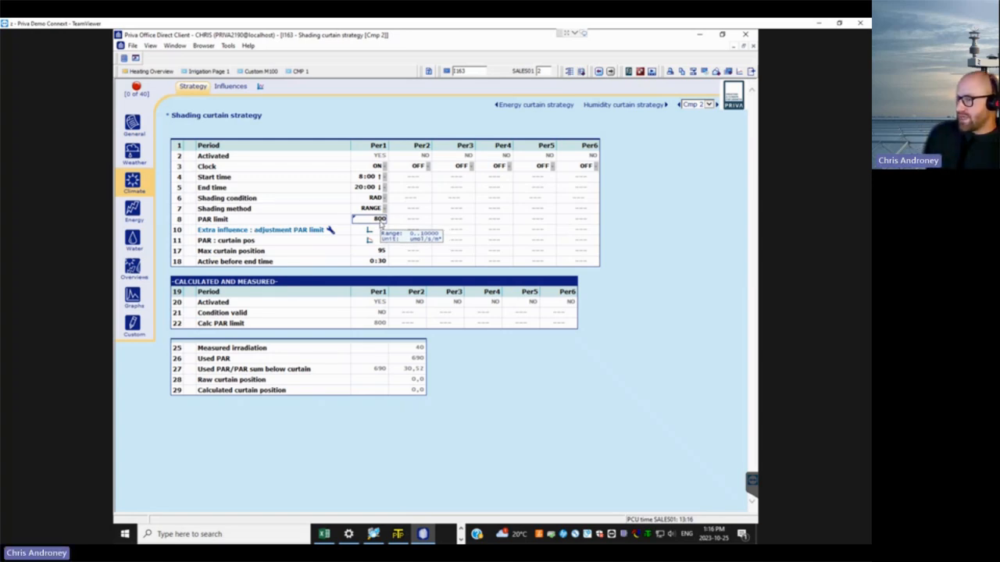
In period 1's PAR : curtain pos table, set the second, third and fourth PAR points to 100, 200 and 300.
{"action": "left_click", "coordinate": [368, 239]}
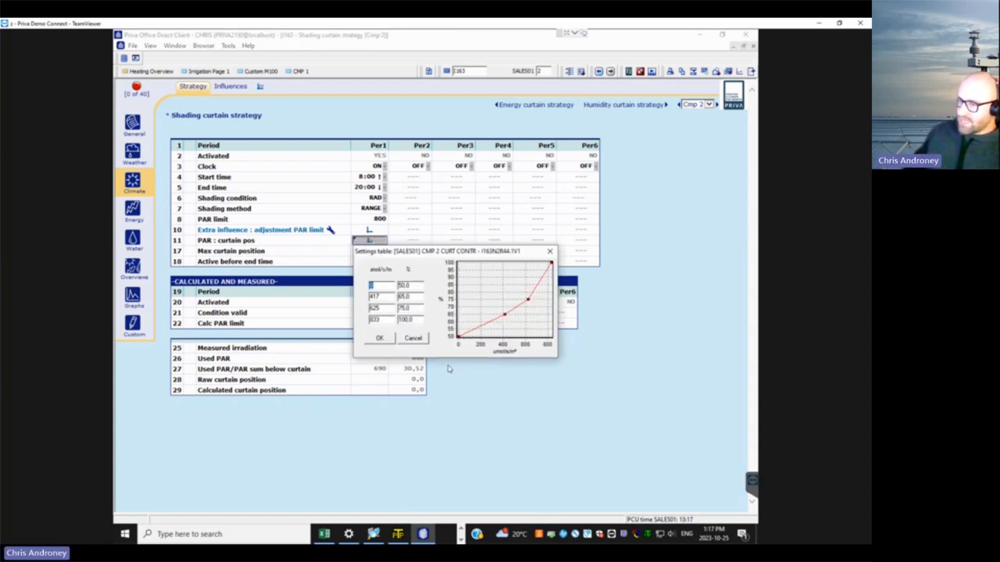
{"action": "double_click", "coordinate": [388, 297]}
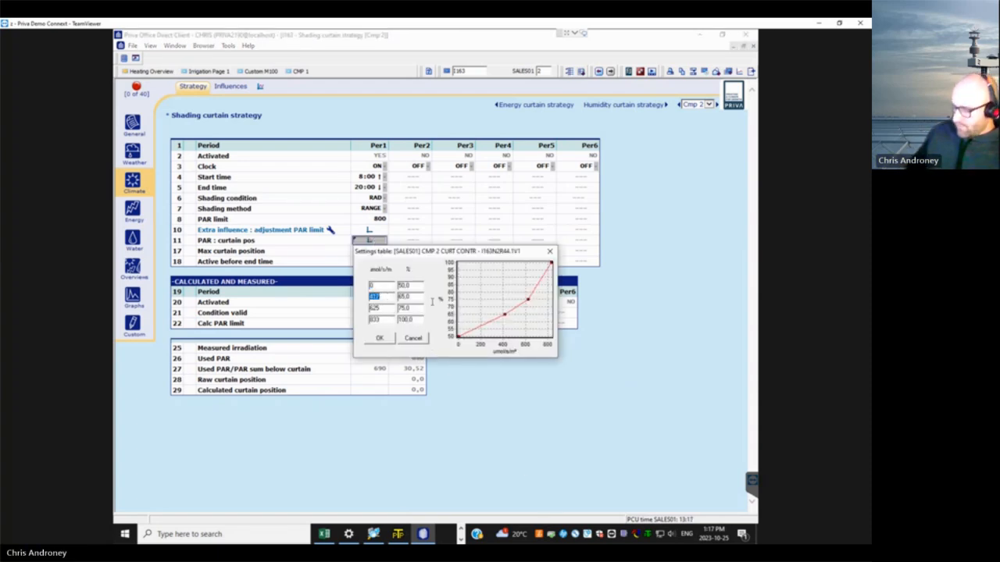
{"action": "type", "text": "100"}
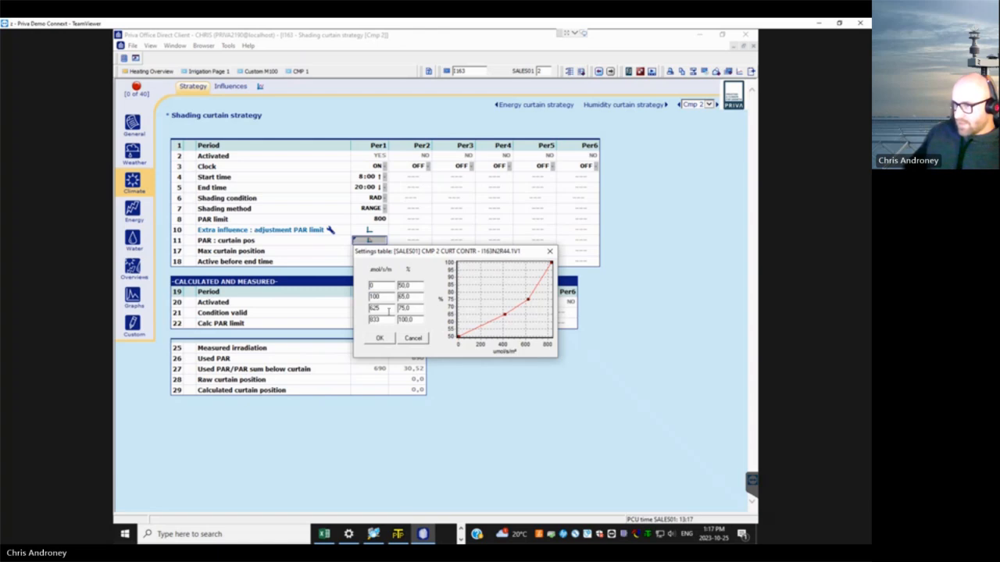
{"action": "double_click", "coordinate": [380, 309]}
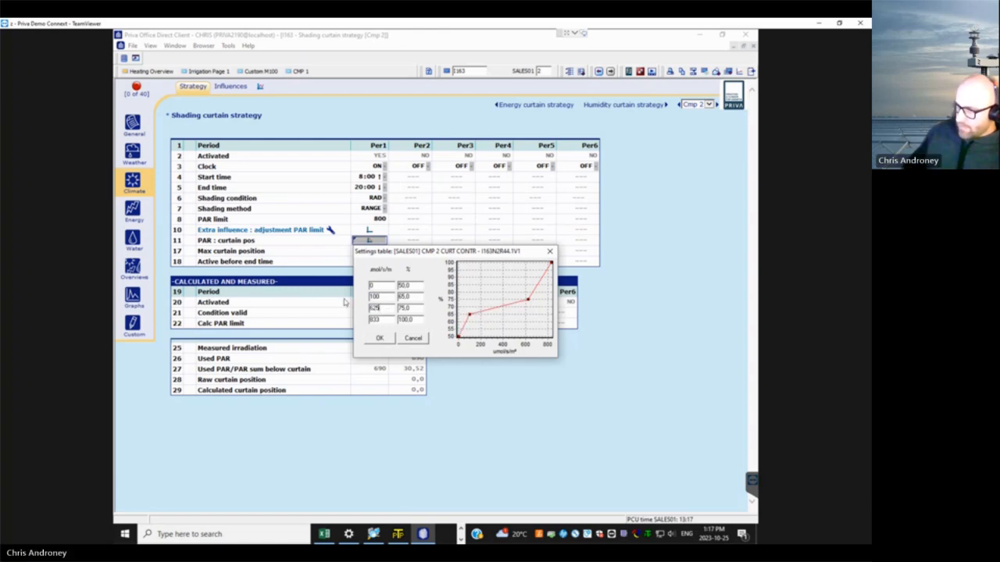
{"action": "left_click_drag", "start_coordinate": [382, 309], "coordinate": [358, 310]}
{"action": "type", "text": "200"}
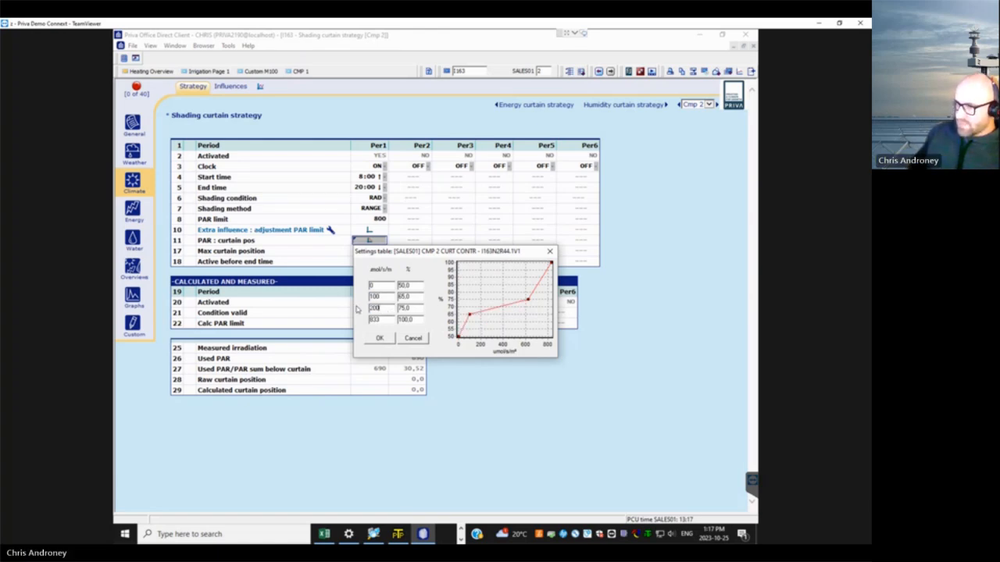
{"action": "type", "text": "300"}
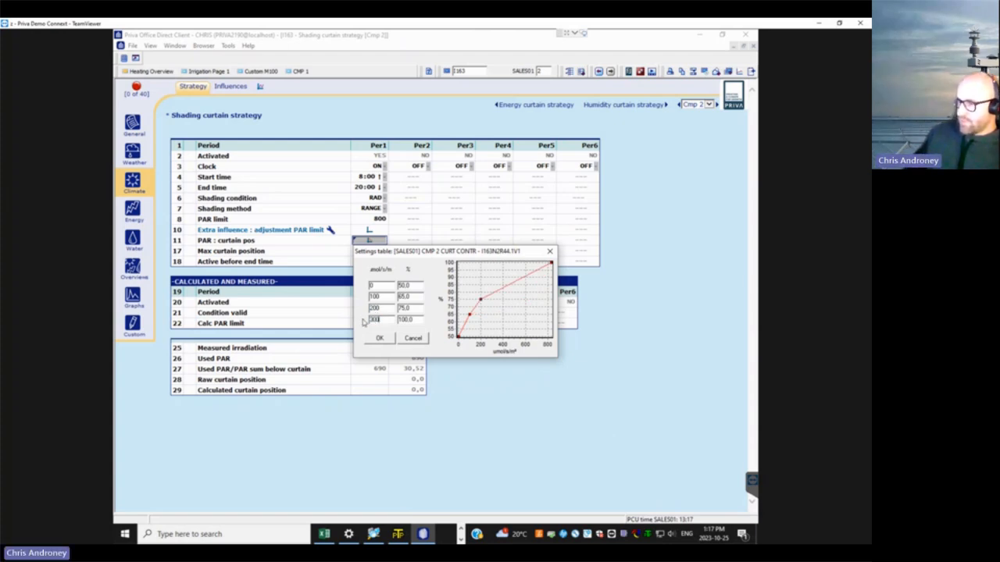
{"action": "key", "text": "Return"}
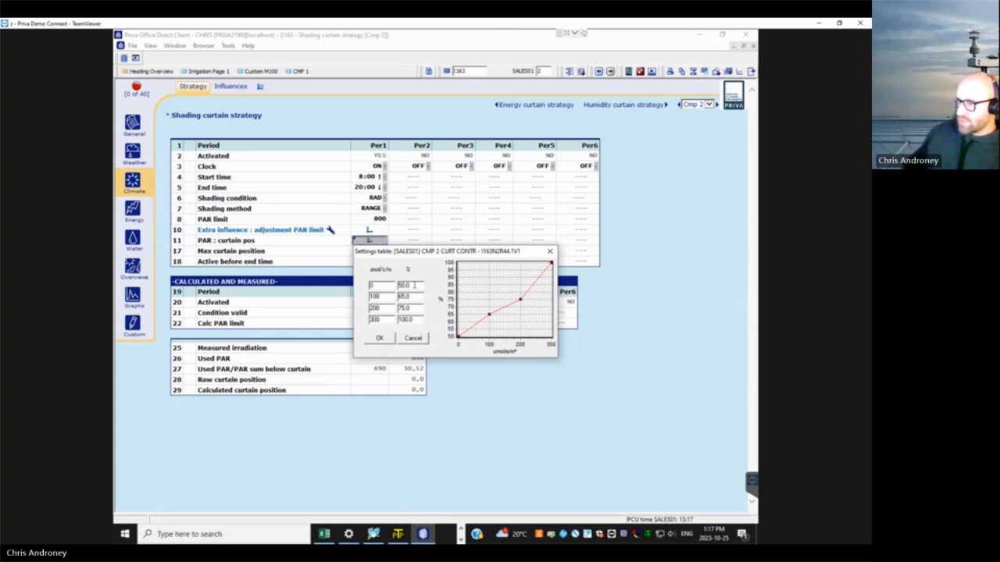
Save the edited PAR : curtain pos table for period 1 and reopen it to check its points.
{"action": "left_click_drag", "start_coordinate": [426, 251], "coordinate": [475, 225]}
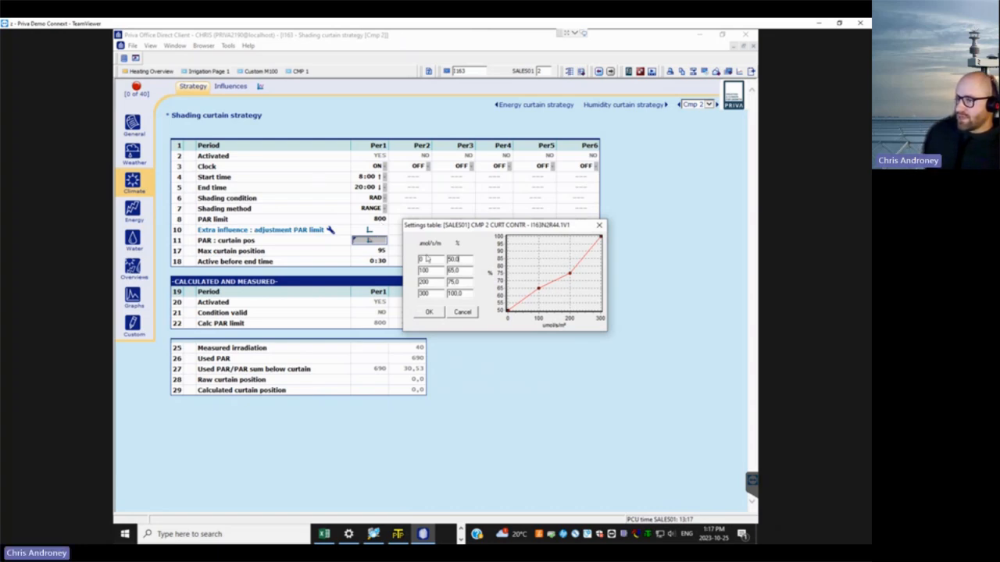
{"action": "left_click_drag", "start_coordinate": [462, 259], "coordinate": [416, 270]}
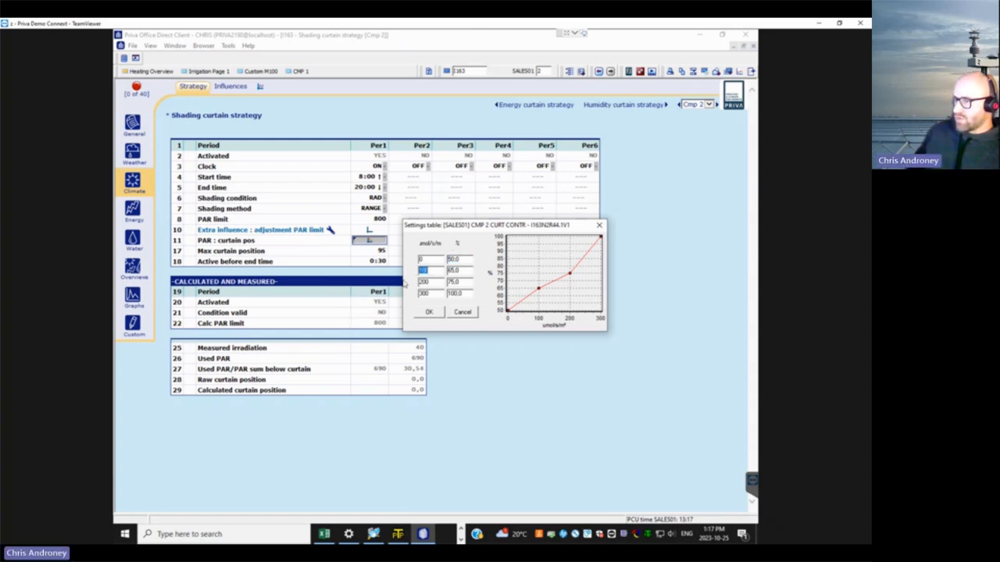
{"action": "key", "text": "Tab"}
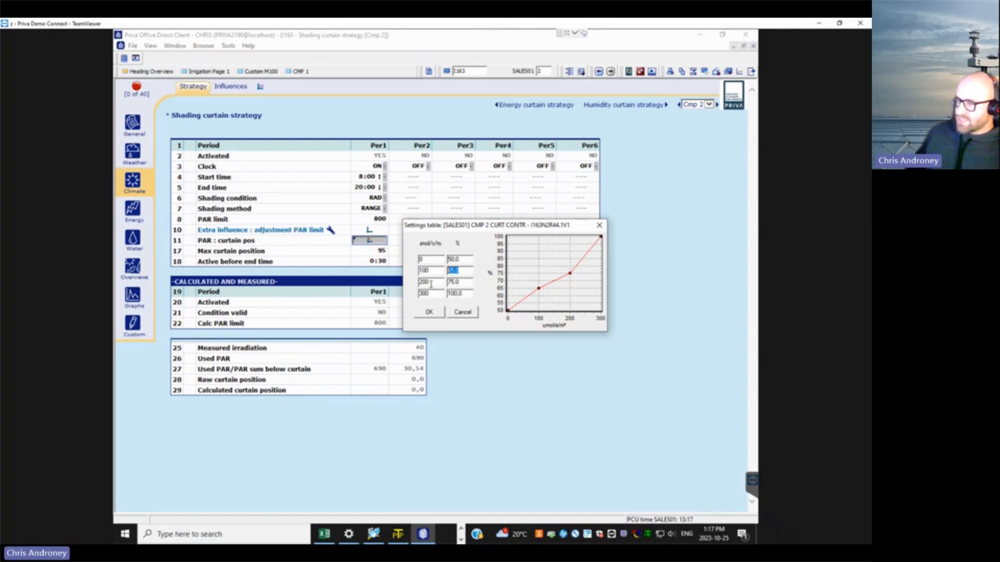
{"action": "left_click_drag", "start_coordinate": [432, 282], "coordinate": [416, 282]}
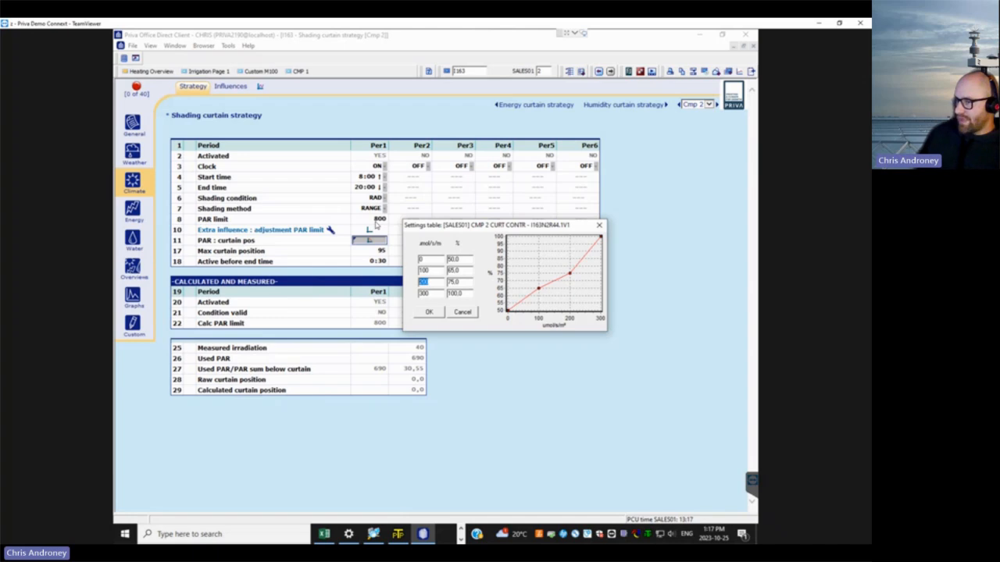
{"action": "left_click", "coordinate": [460, 282]}
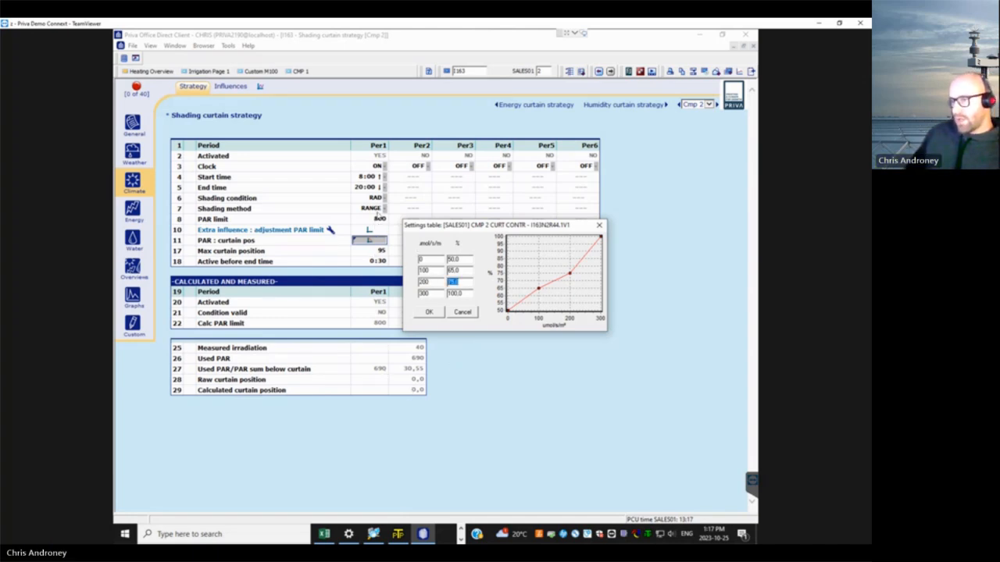
{"action": "left_click", "coordinate": [432, 293]}
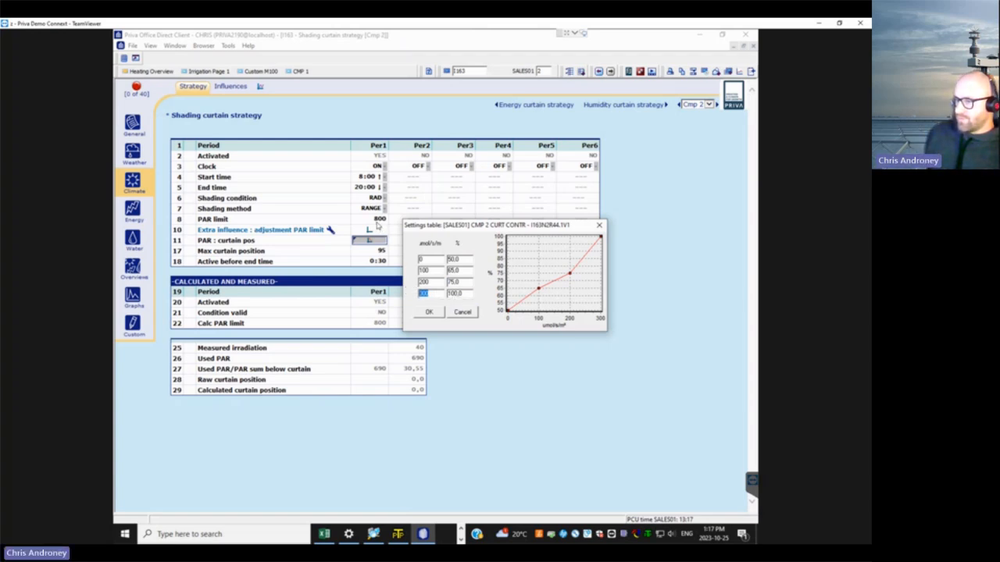
{"action": "left_click", "coordinate": [465, 295]}
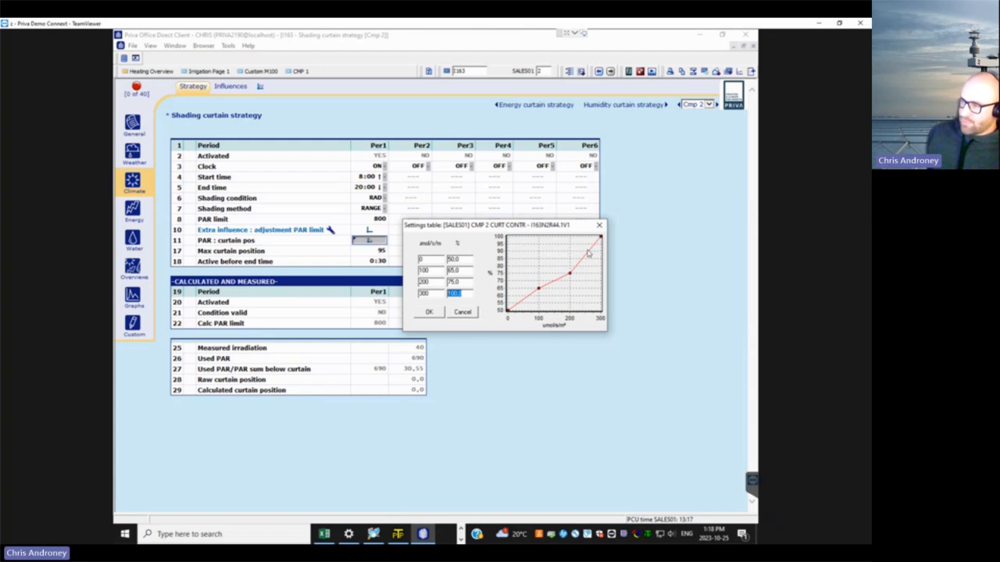
{"action": "left_click", "coordinate": [429, 313]}
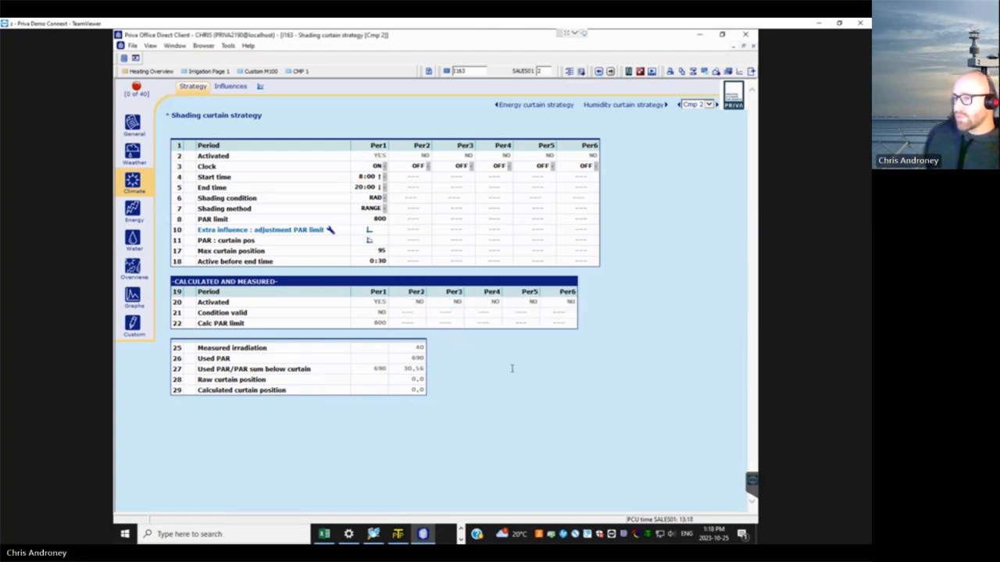
{"action": "left_click", "coordinate": [372, 242]}
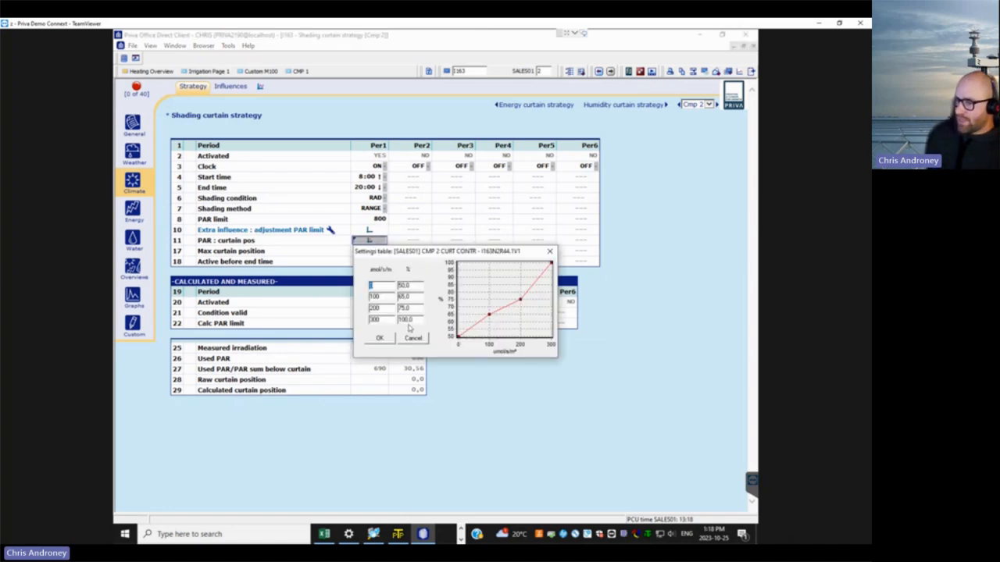
{"action": "left_click", "coordinate": [412, 337]}
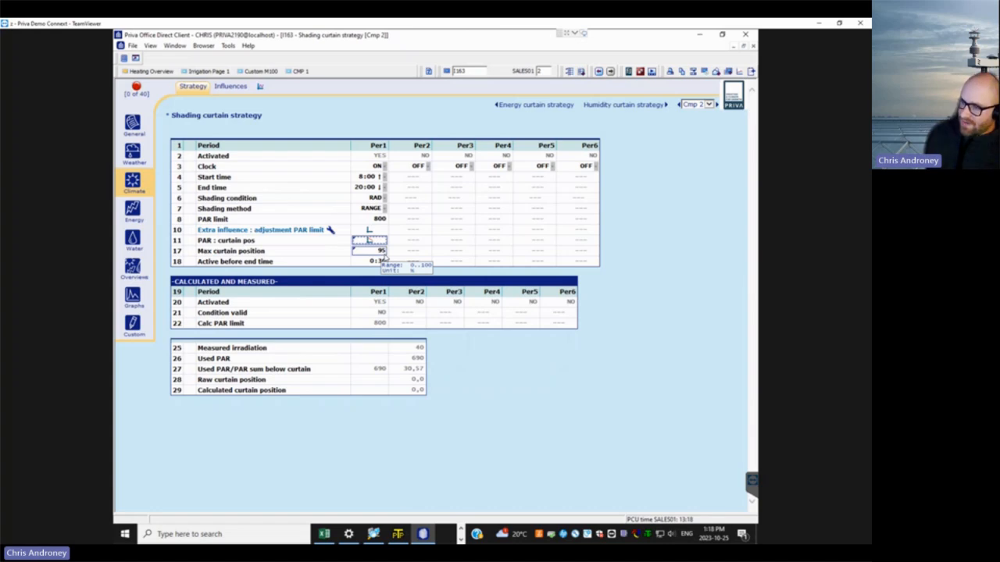
Examine the influences that can be connected to the PAR limit adjustment, and return to the shading curtain strategy.
{"action": "left_click", "coordinate": [373, 261]}
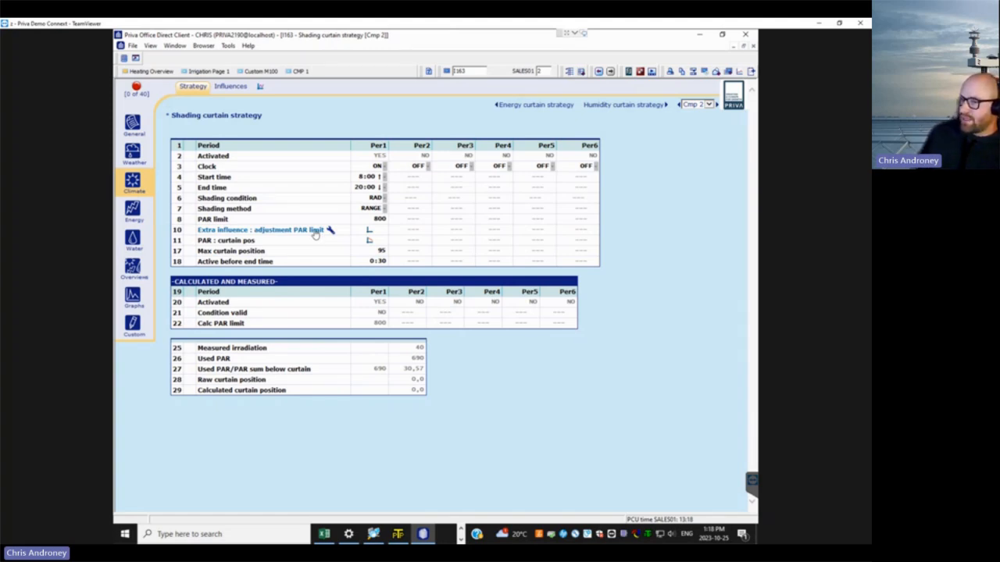
{"action": "left_click", "coordinate": [256, 230]}
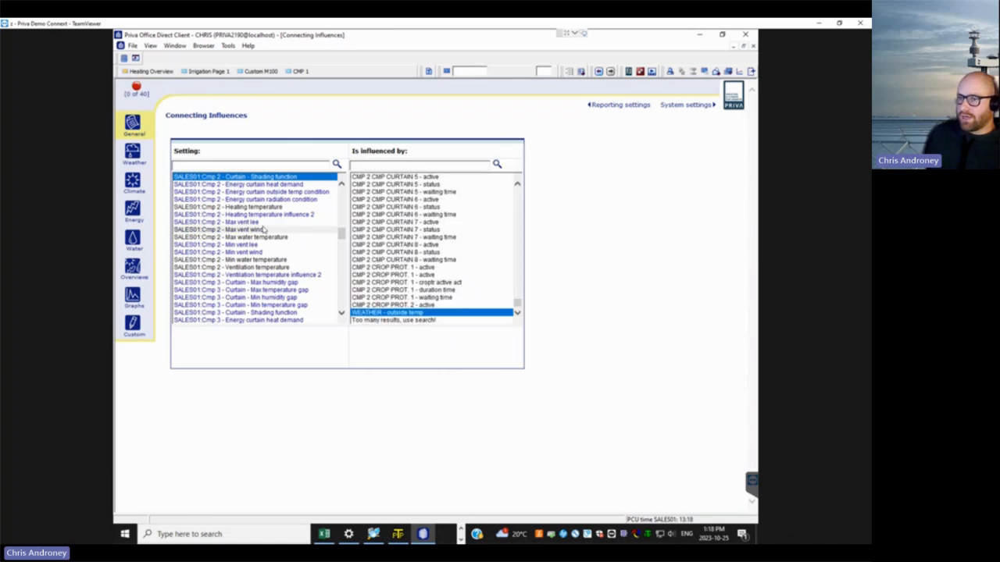
{"action": "scroll", "coordinate": [412, 265], "scroll_direction": "up", "scroll_amount": 3}
{"action": "scroll", "coordinate": [412, 265], "scroll_direction": "up", "scroll_amount": 5}
{"action": "scroll", "coordinate": [412, 265], "scroll_direction": "up", "scroll_amount": 5}
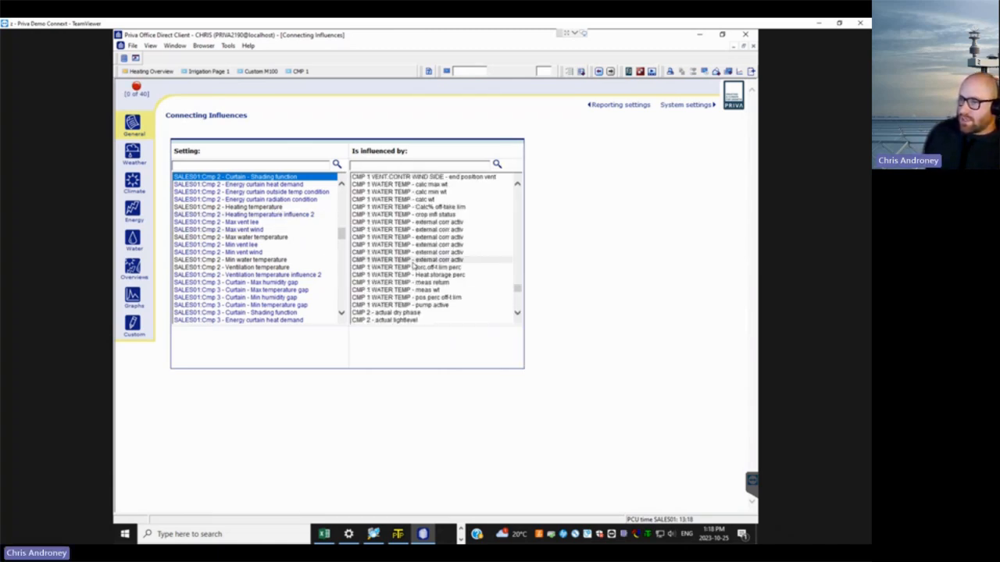
{"action": "left_click", "coordinate": [606, 72]}
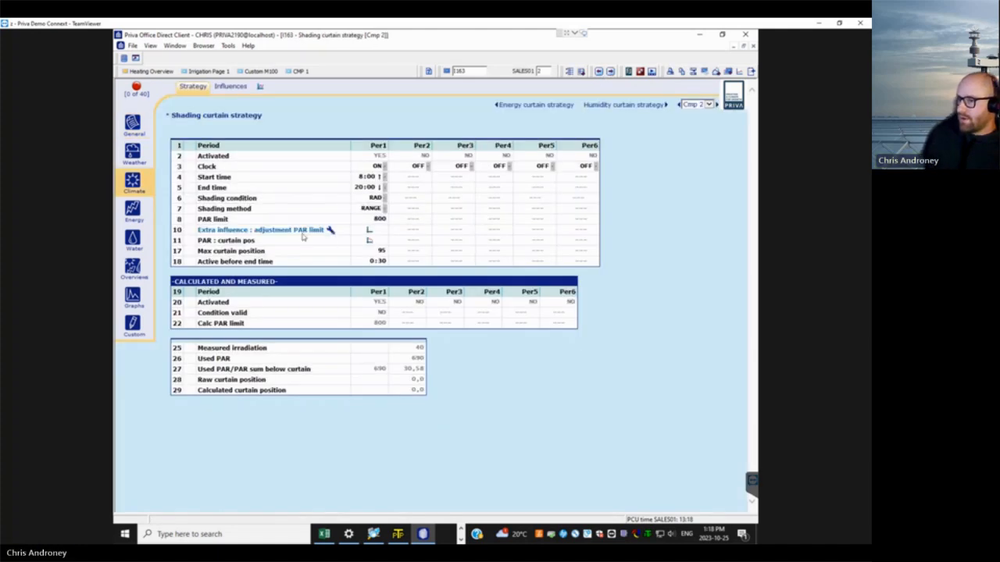
{"action": "left_click", "coordinate": [297, 234]}
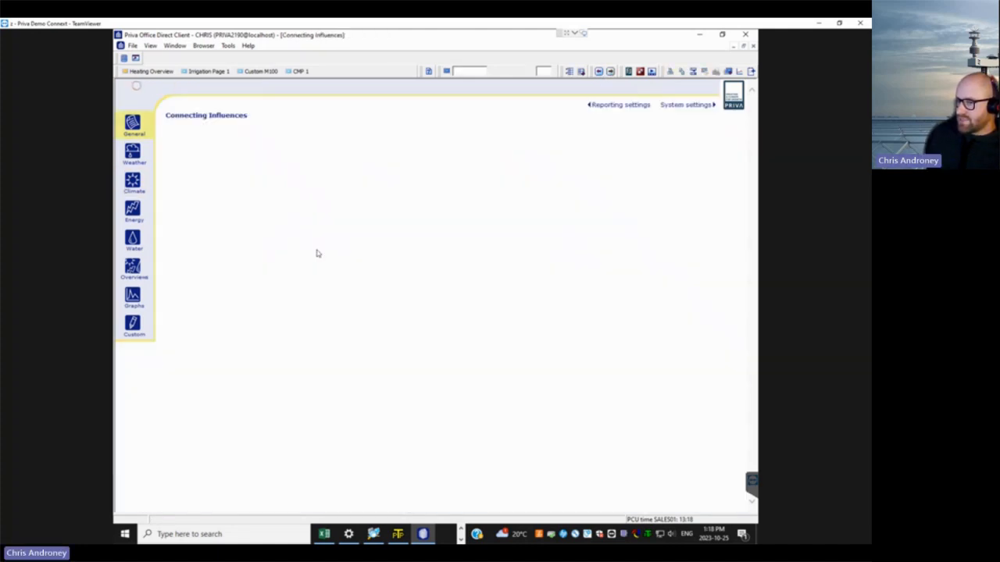
{"action": "left_click", "coordinate": [599, 72]}
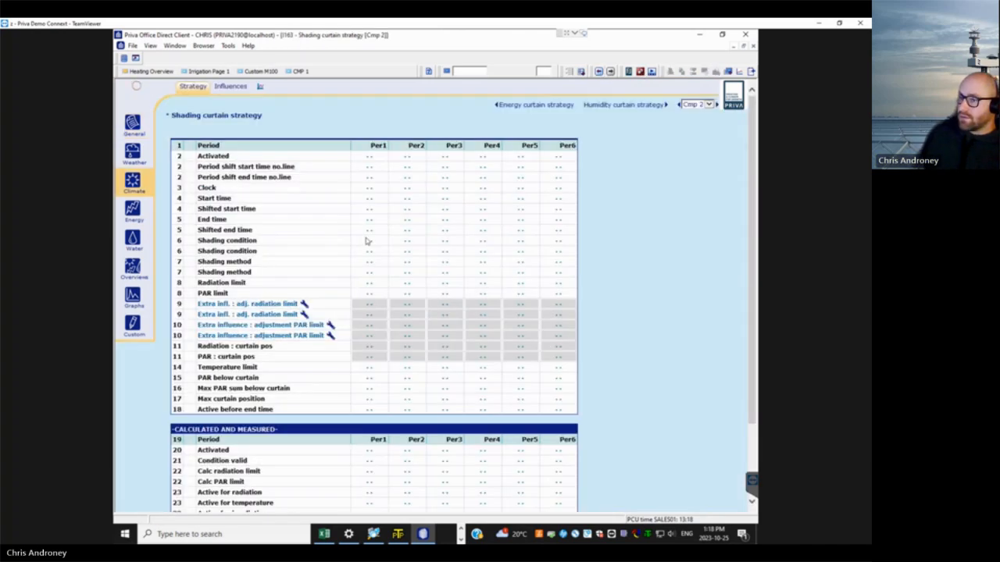
Open period 1's influence table for the PAR limit adjustment and close it without changes.
{"action": "double_click", "coordinate": [368, 229]}
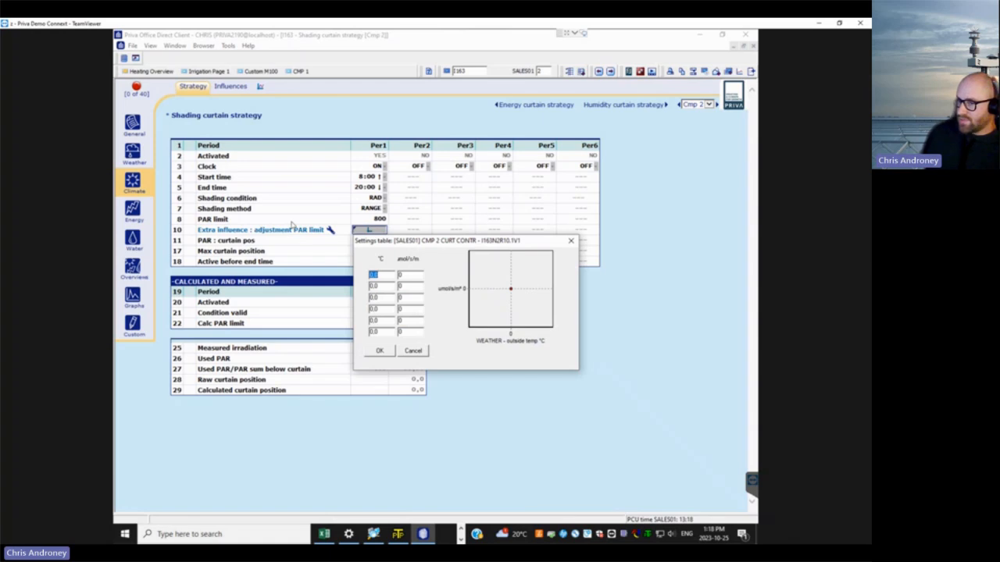
{"action": "left_click", "coordinate": [409, 351]}
{"action": "left_click", "coordinate": [552, 409]}
Change period 1's shading method in the shading curtain strategy to PAR, leaving the shading condition on RAD.
{"action": "left_click", "coordinate": [381, 199]}
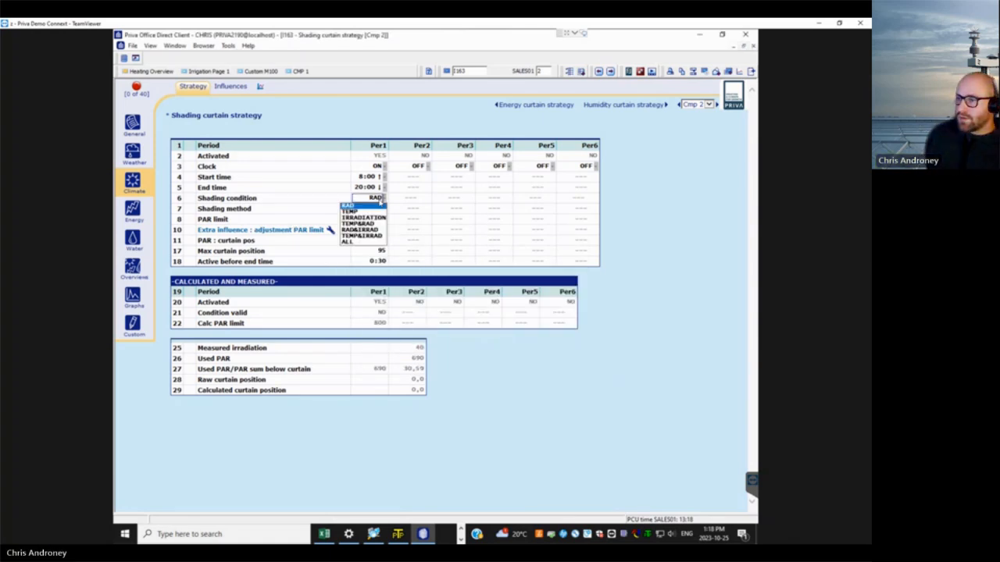
{"action": "left_click", "coordinate": [550, 411]}
{"action": "left_click", "coordinate": [374, 208]}
{"action": "left_click", "coordinate": [361, 229]}
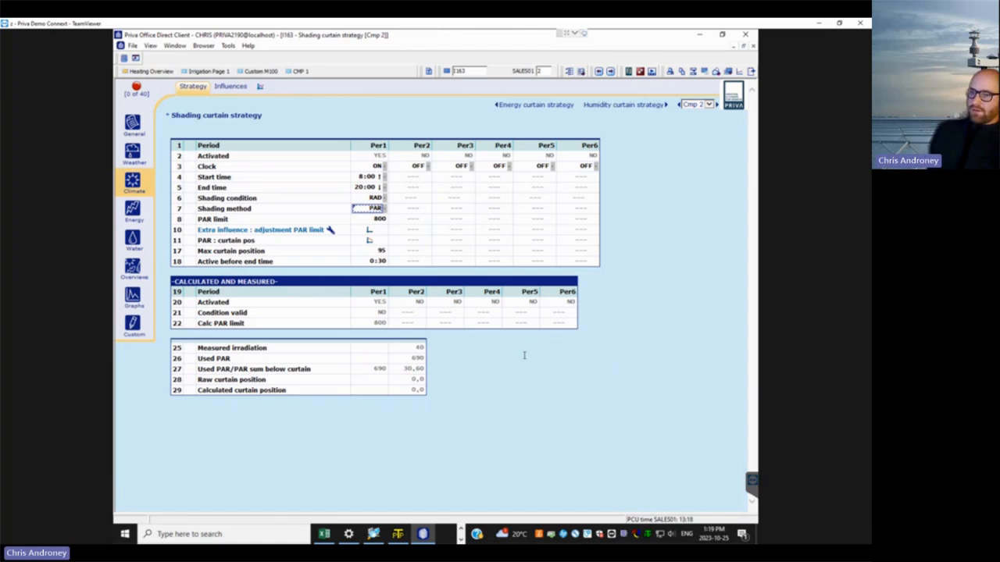
{"action": "left_click", "coordinate": [483, 312]}
{"action": "left_click", "coordinate": [493, 327]}
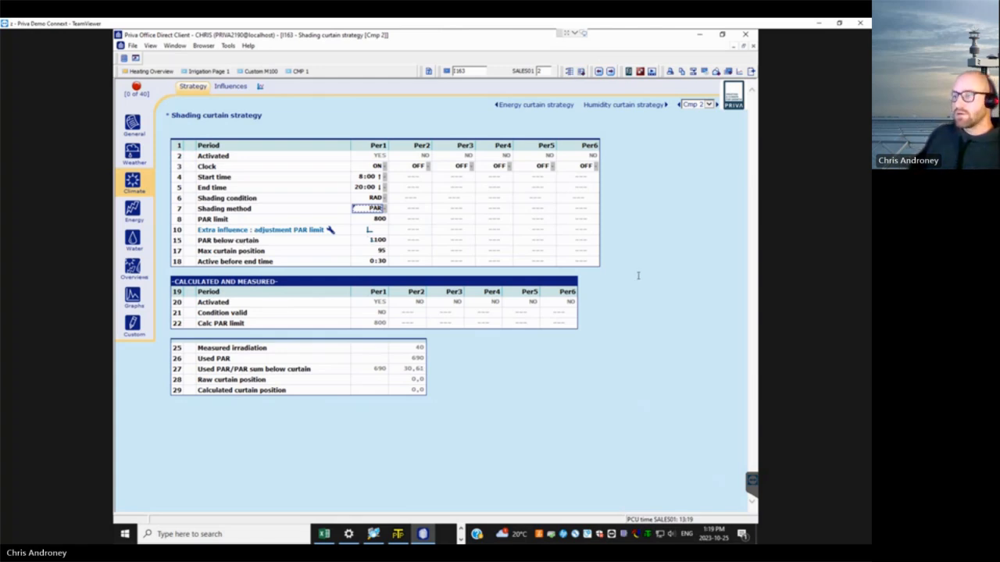
Set period 1's PAR below curtain in the shading curtain strategy to 1000.
{"action": "left_click", "coordinate": [378, 222]}
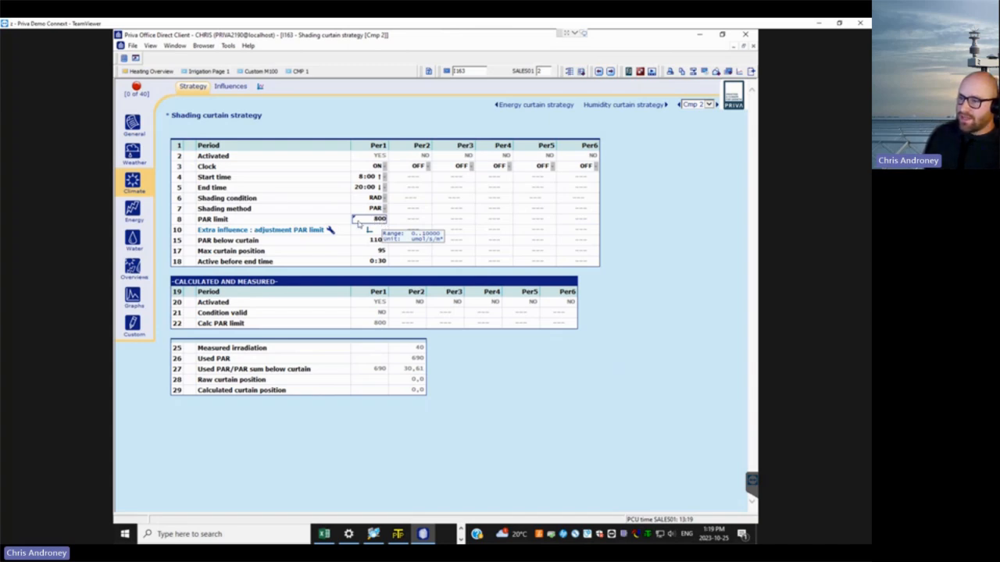
{"action": "left_click", "coordinate": [379, 241]}
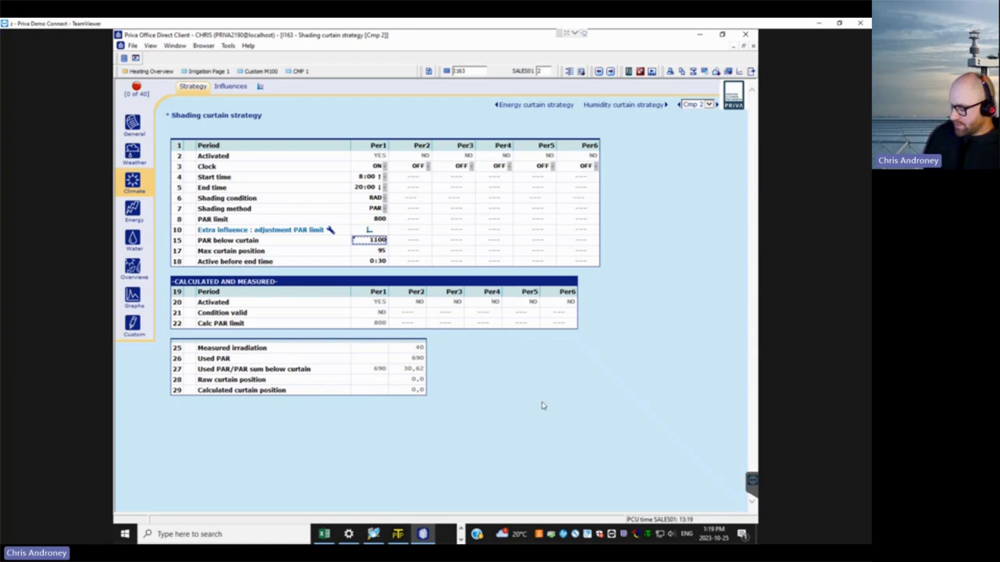
{"action": "type", "text": "10"}
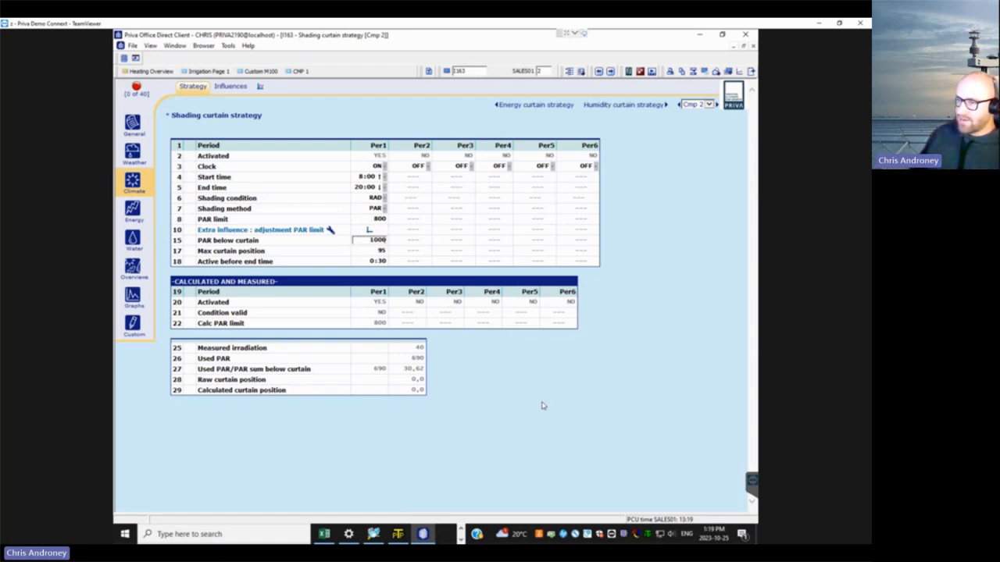
{"action": "key", "text": "Return"}
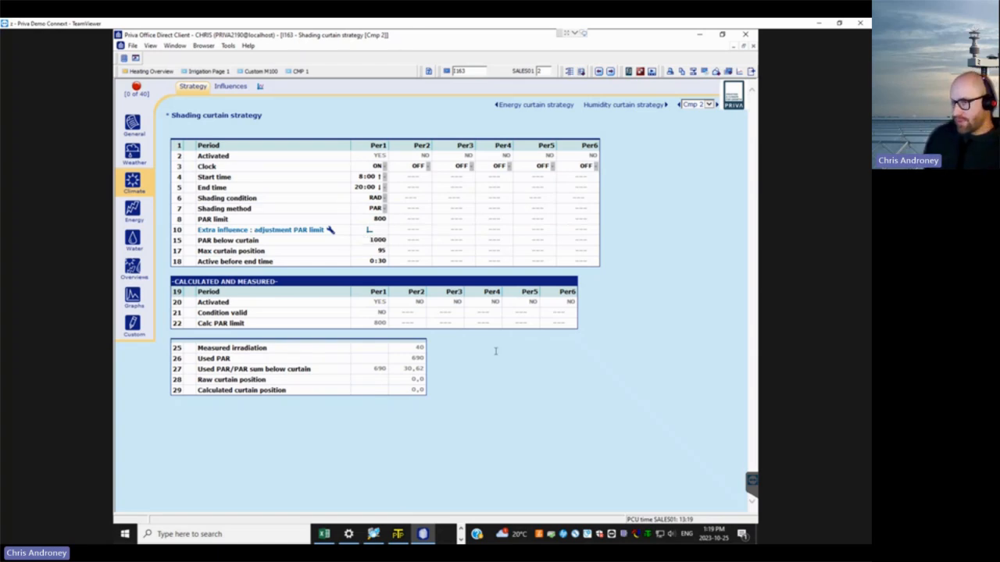
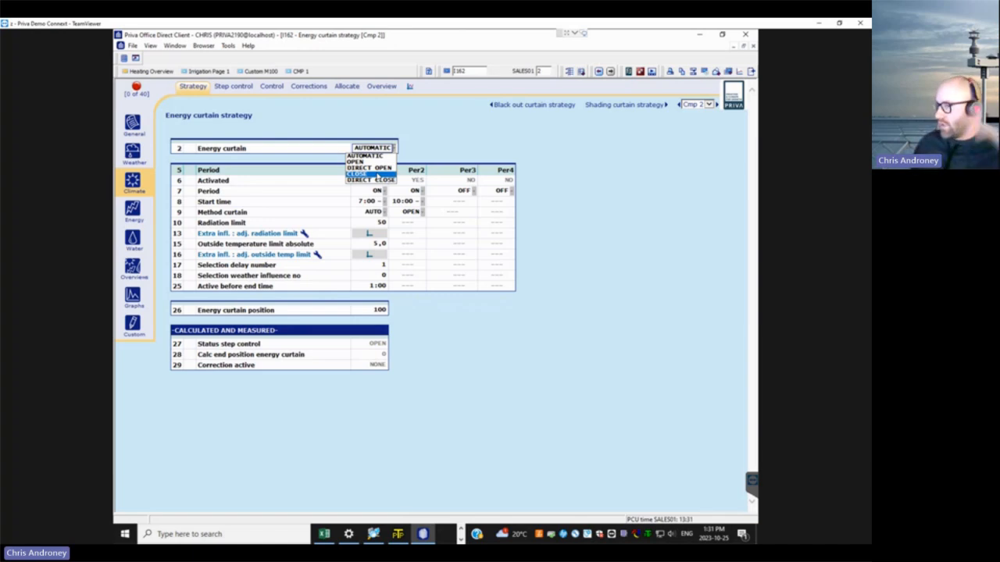
In the energy curtain strategy, set period 1's curtain method to OPEN and try AUTO and AUTO OPEN for period 2.
{"action": "left_click", "coordinate": [415, 137]}
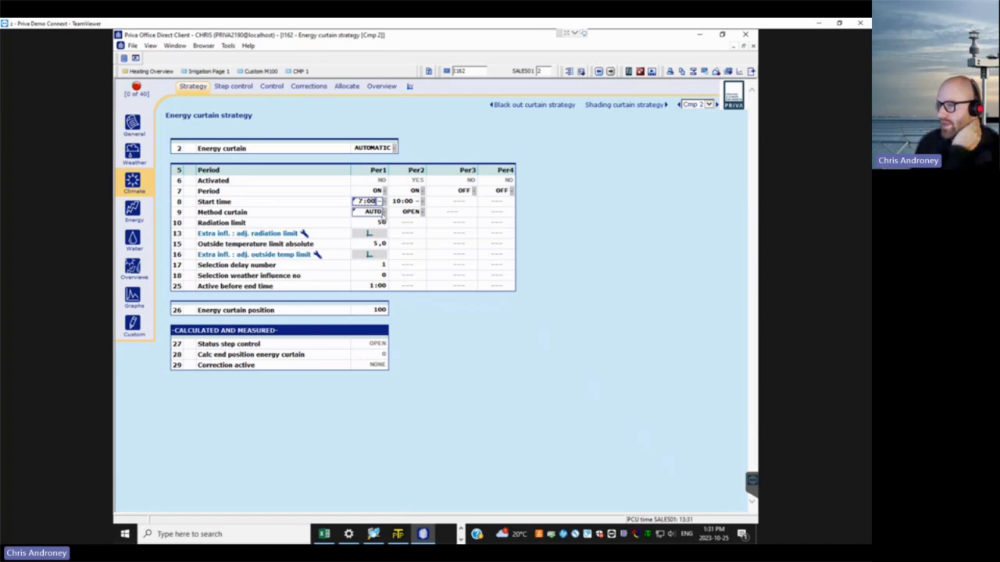
{"action": "left_click", "coordinate": [382, 212]}
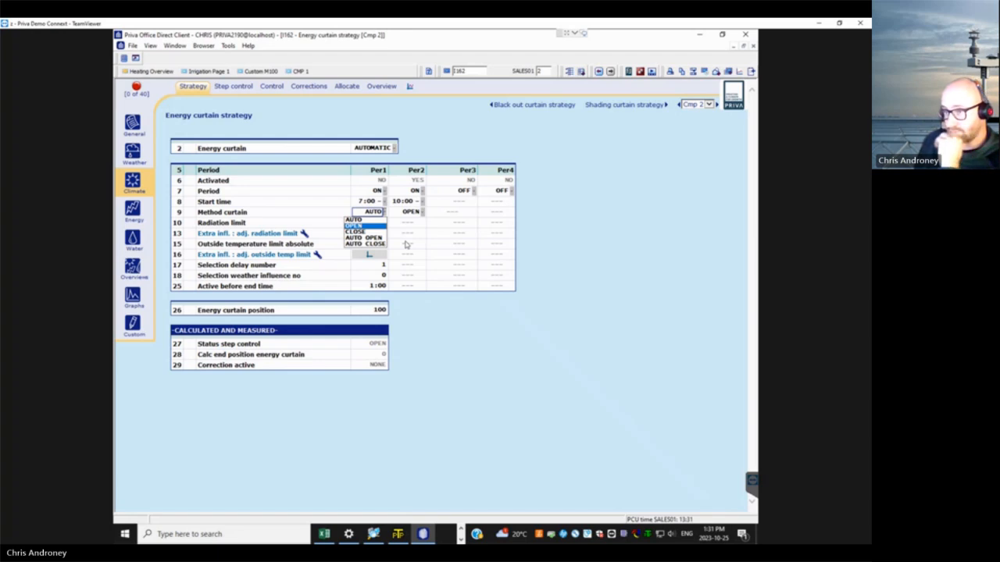
{"action": "left_click", "coordinate": [373, 226]}
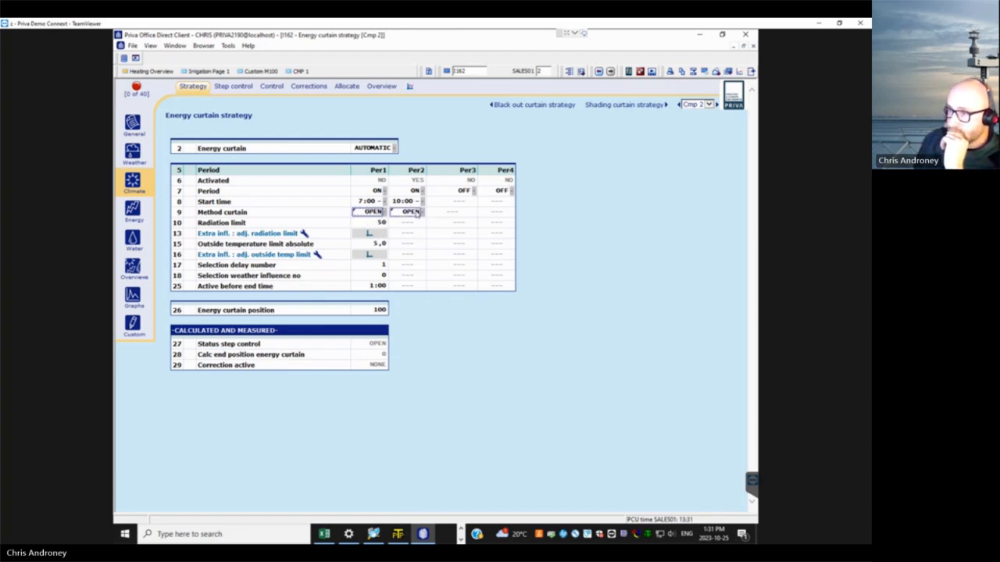
{"action": "left_click", "coordinate": [419, 213]}
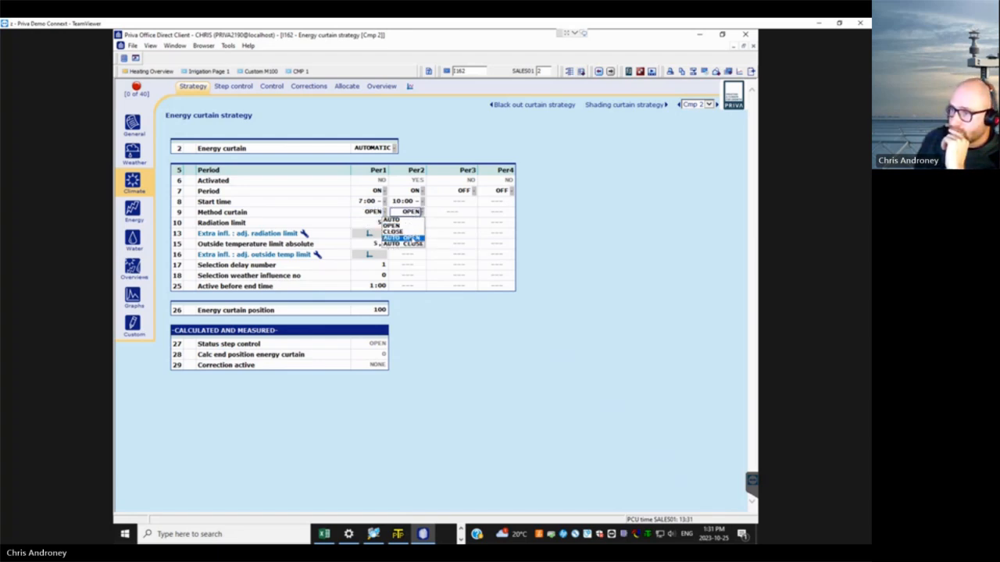
{"action": "left_click", "coordinate": [393, 219]}
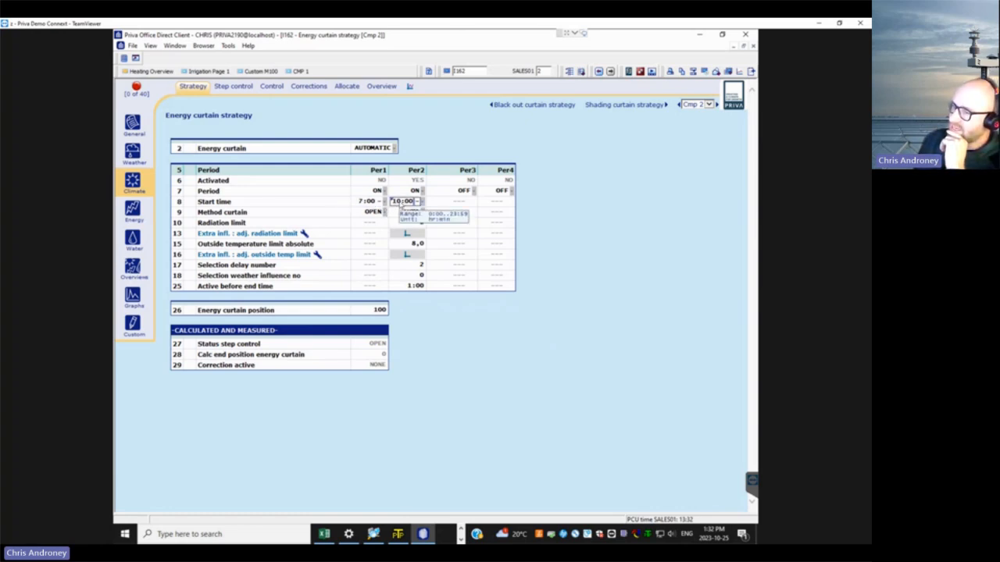
{"action": "mouse_move", "coordinate": [378, 219]}
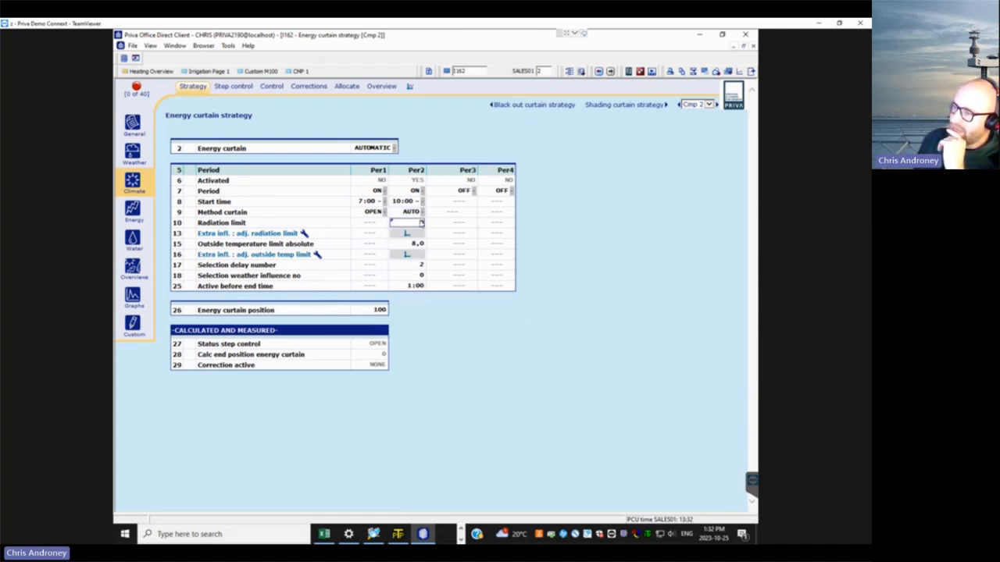
{"action": "left_click", "coordinate": [411, 216]}
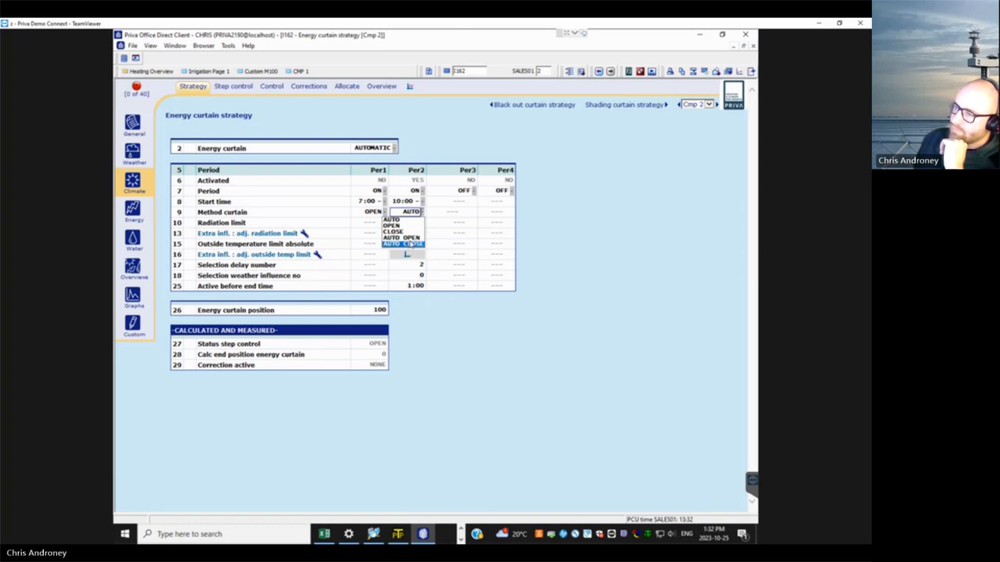
{"action": "left_click", "coordinate": [412, 242]}
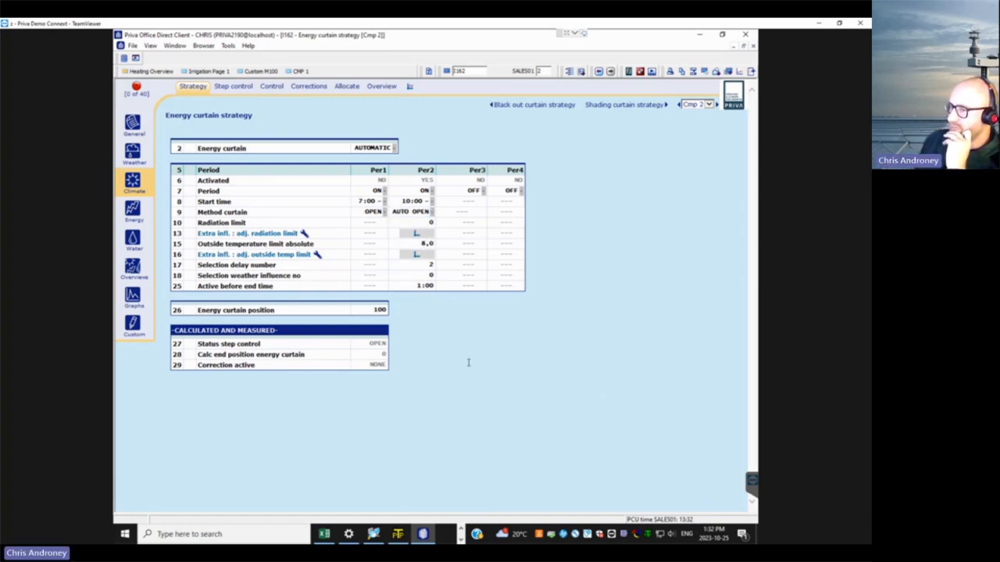
Set the energy curtain method of period 1 to AUTO OPEN and of period 2 to AUTO CLOSE.
{"action": "left_click", "coordinate": [367, 201]}
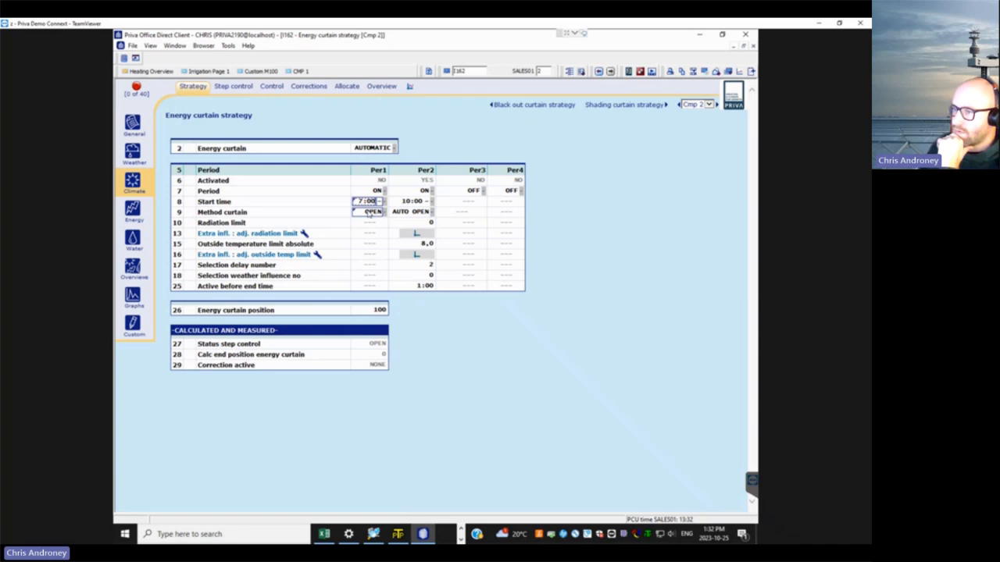
{"action": "left_click", "coordinate": [374, 212]}
{"action": "left_click", "coordinate": [375, 237]}
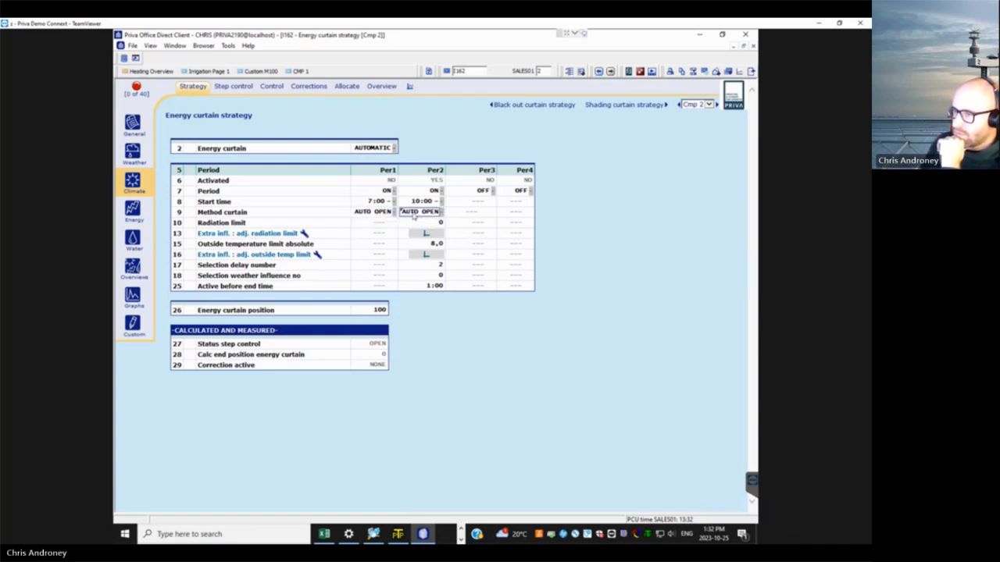
{"action": "left_click", "coordinate": [422, 212]}
{"action": "left_click", "coordinate": [419, 246]}
{"action": "left_click", "coordinate": [424, 341]}
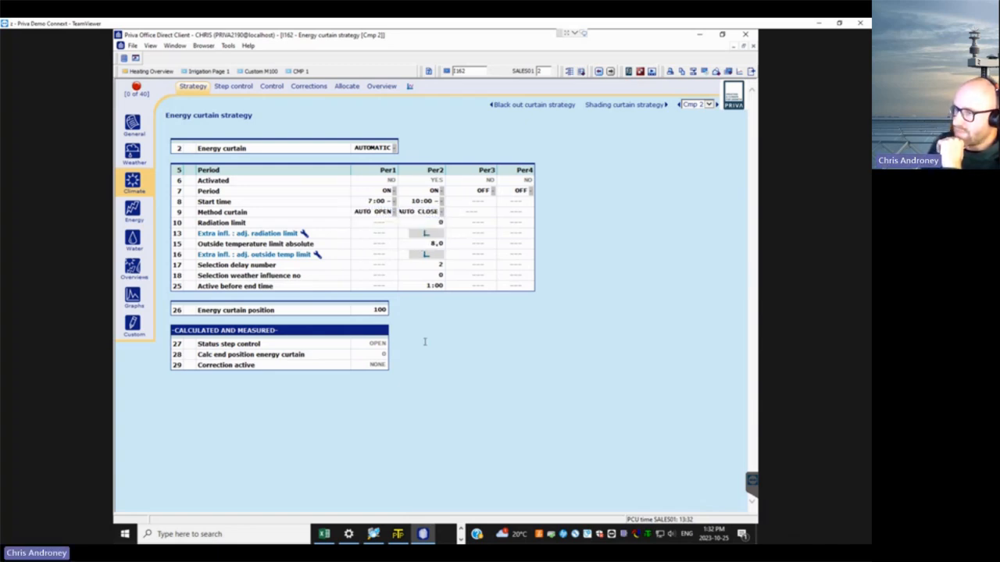
Set the start time of period 2 in the energy curtain strategy to 17:00.
{"action": "left_click", "coordinate": [424, 201]}
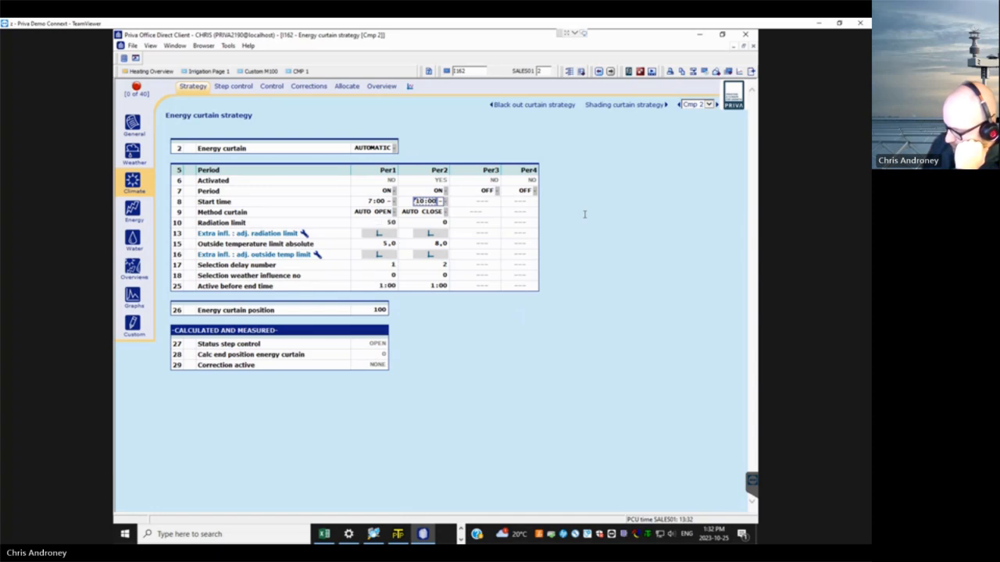
{"action": "type", "text": "17:00"}
{"action": "key", "text": "Return"}
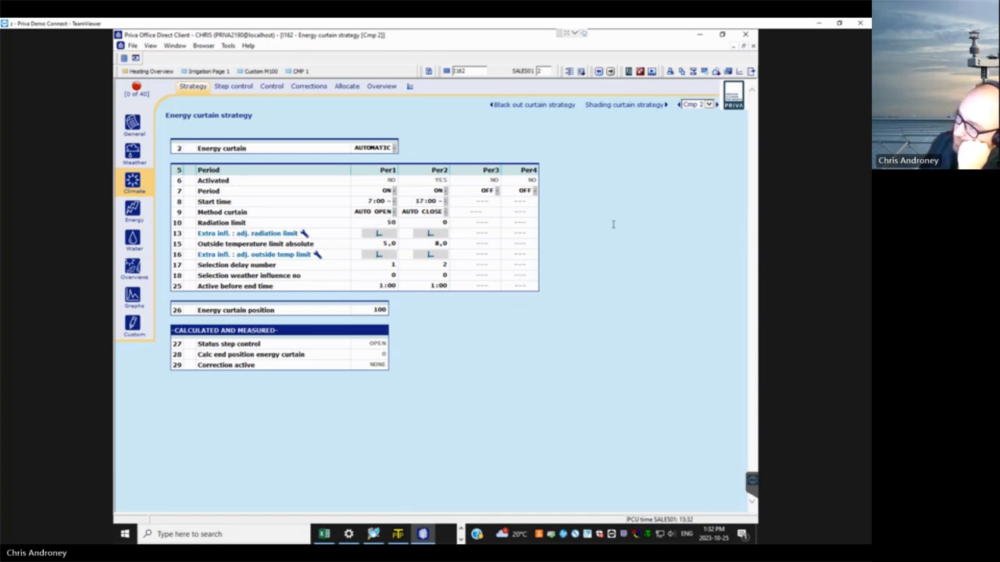
Set period 1's radiation limit in the energy curtain strategy to 200.
{"action": "left_click", "coordinate": [378, 214]}
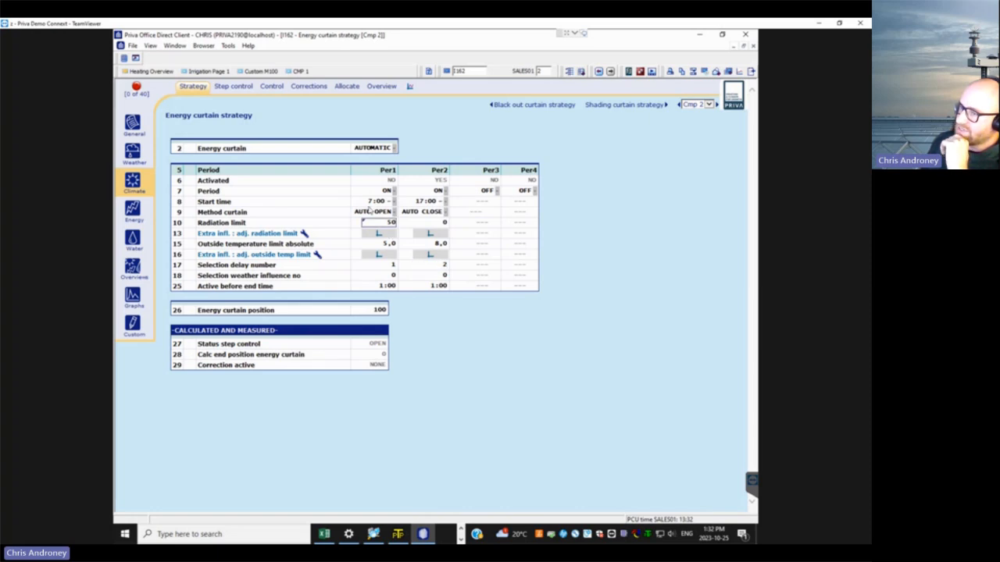
{"action": "left_click", "coordinate": [372, 202]}
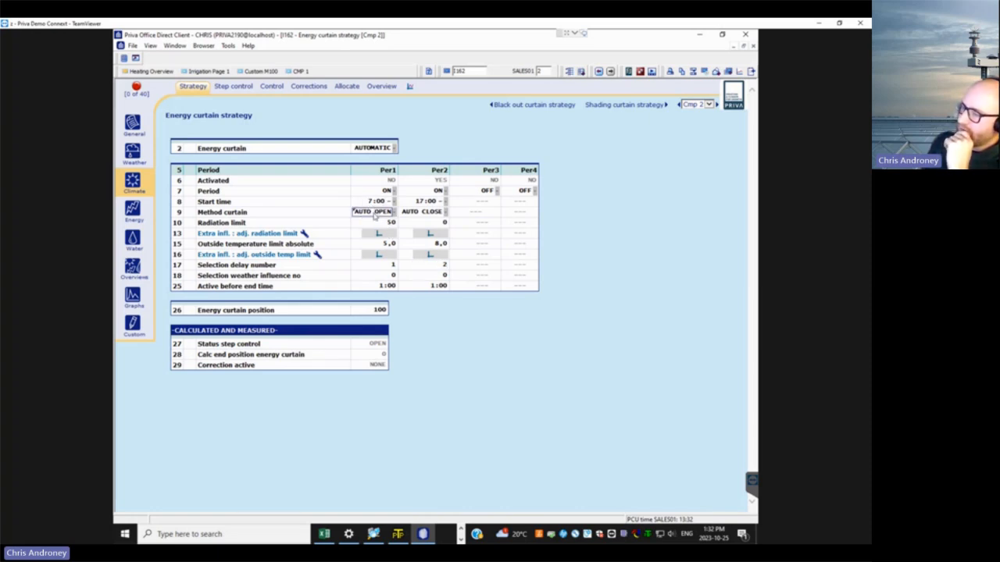
{"action": "mouse_move", "coordinate": [375, 215]}
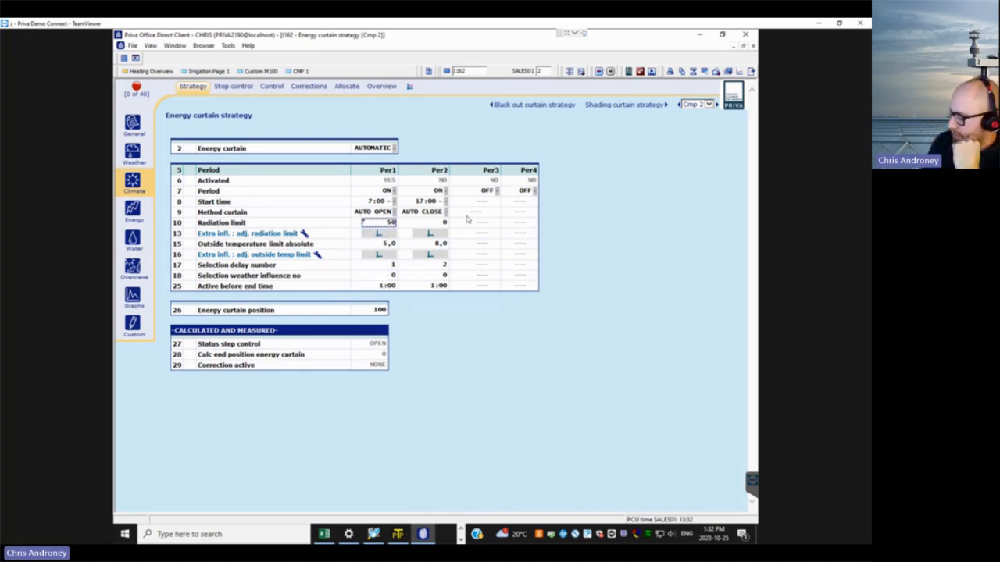
{"action": "type", "text": "1"}
{"action": "key", "text": "BackSpace"}
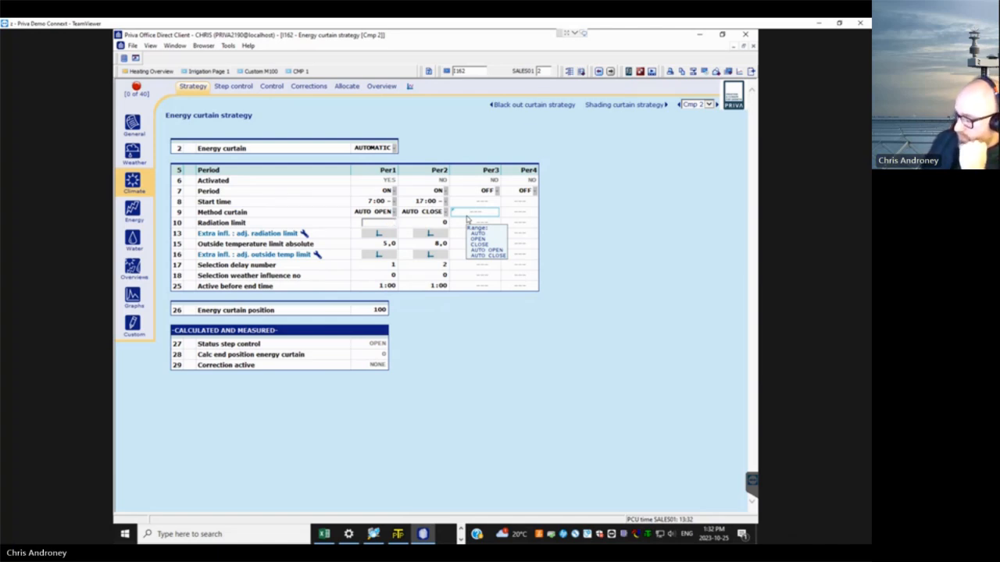
{"action": "type", "text": "200"}
{"action": "key", "text": "Return"}
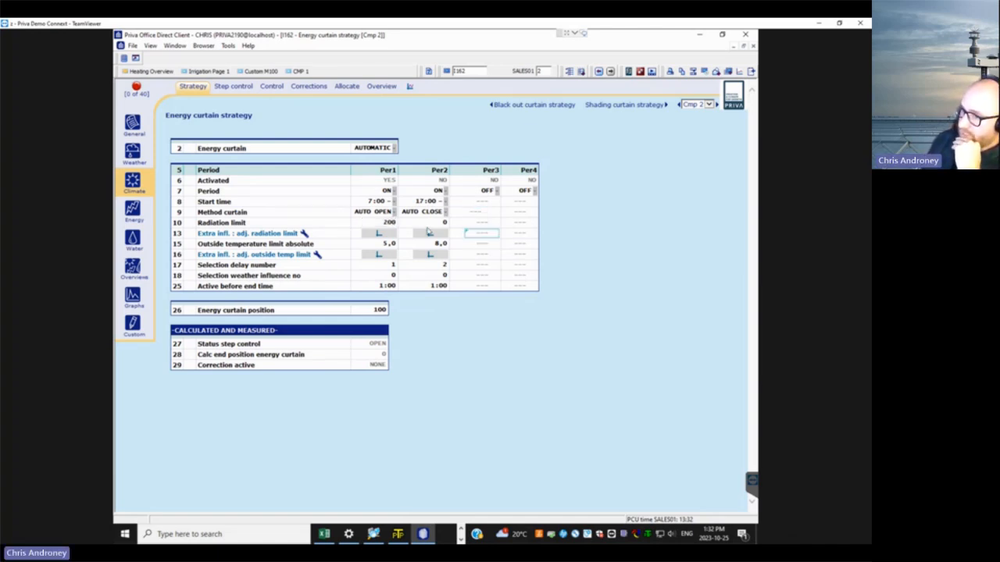
{"action": "left_click", "coordinate": [379, 244]}
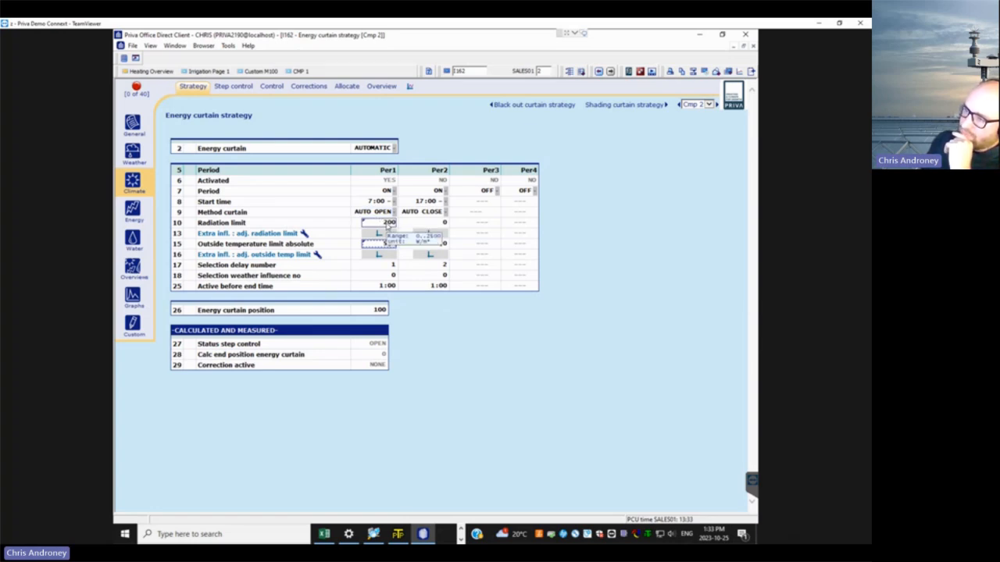
{"action": "mouse_move", "coordinate": [389, 246]}
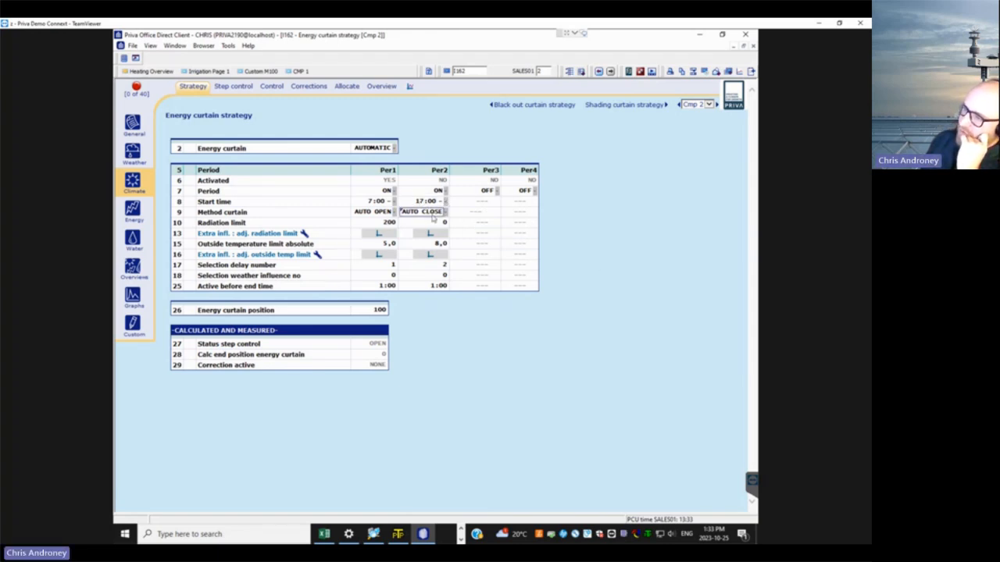
Set period 2's radiation limit in the energy curtain strategy to 200.
{"action": "left_click", "coordinate": [435, 214]}
{"action": "left_click", "coordinate": [629, 260]}
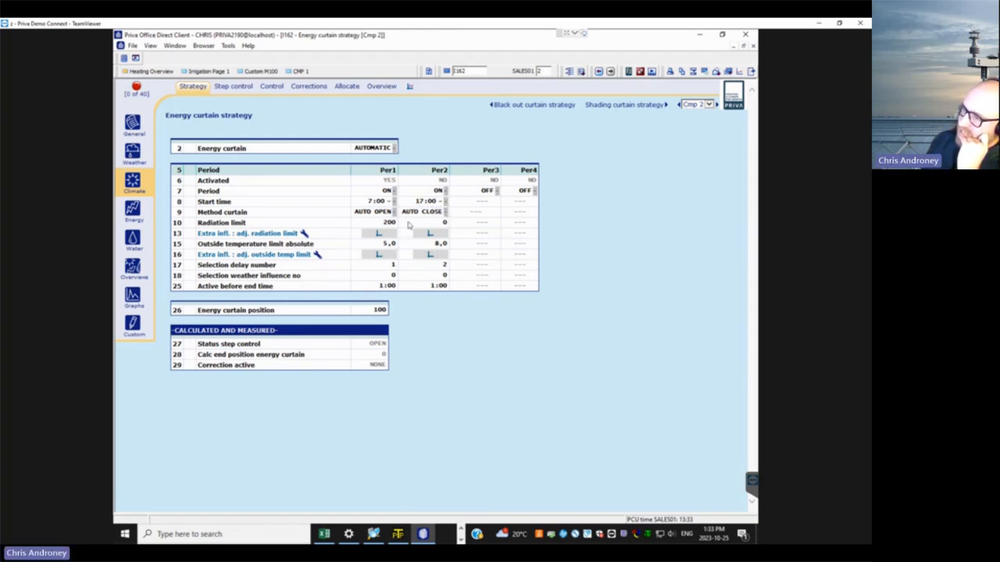
{"action": "type", "text": "200"}
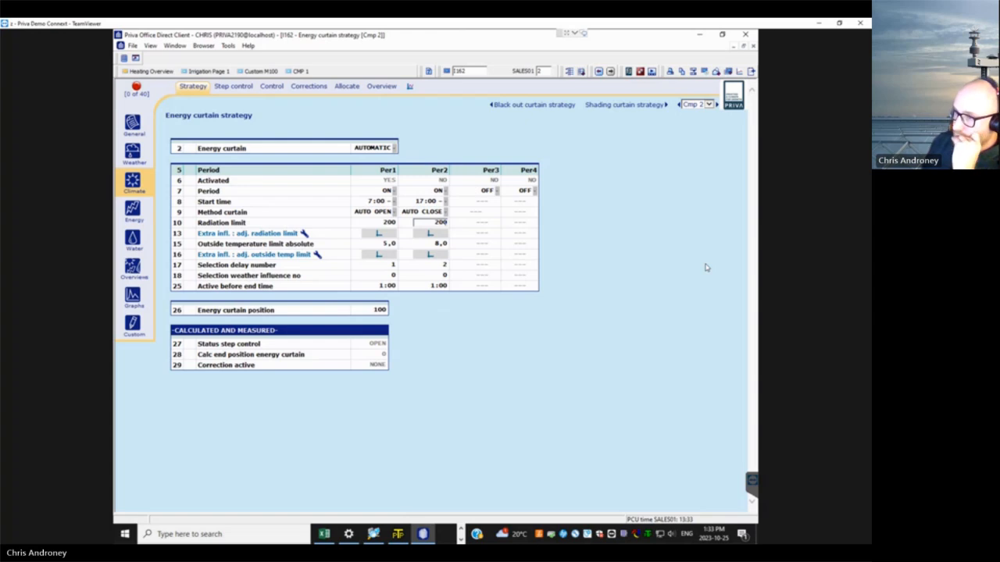
{"action": "key", "text": "Return"}
{"action": "left_click", "coordinate": [444, 243]}
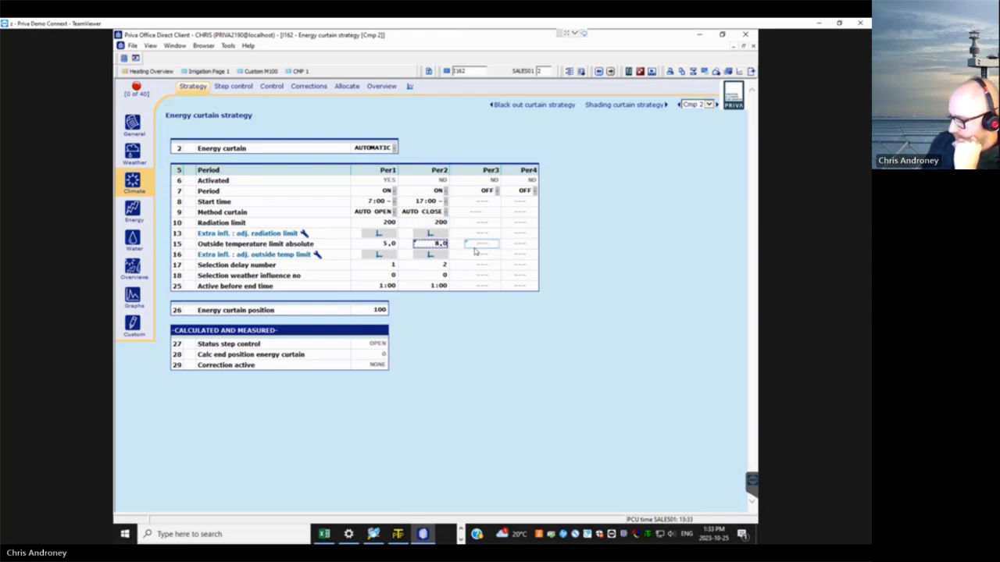
{"action": "left_click", "coordinate": [614, 249]}
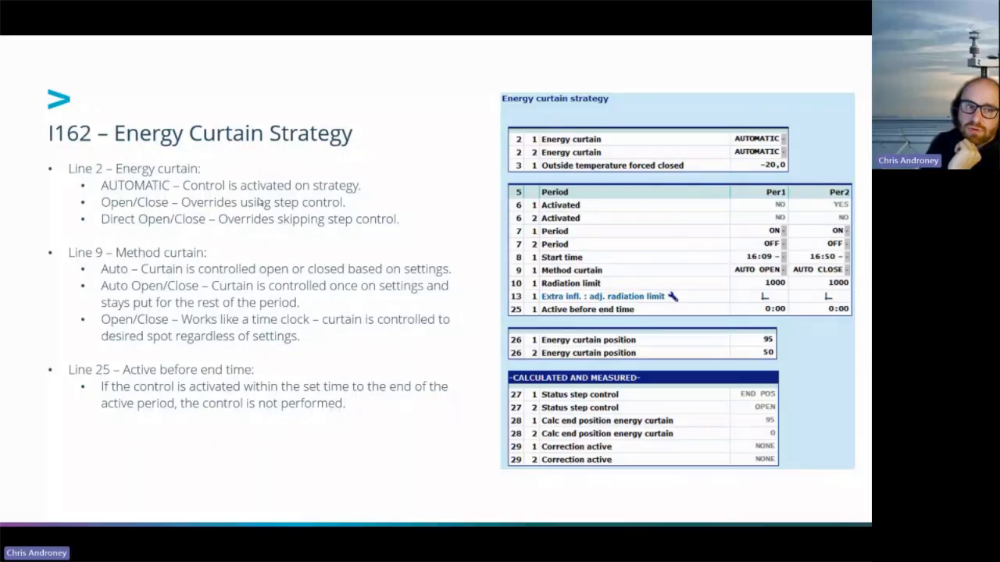
{"action": "left_click", "coordinate": [260, 202]}
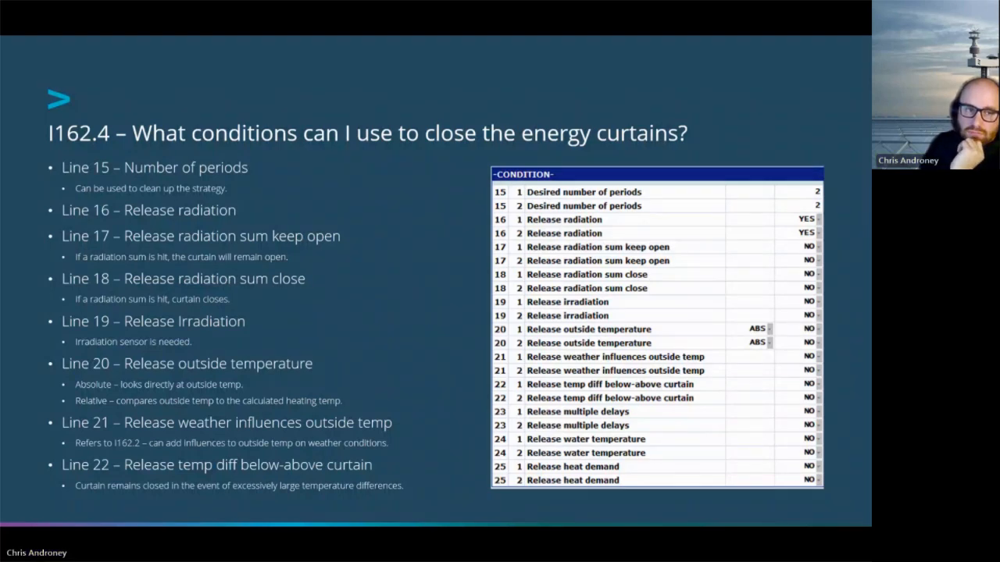
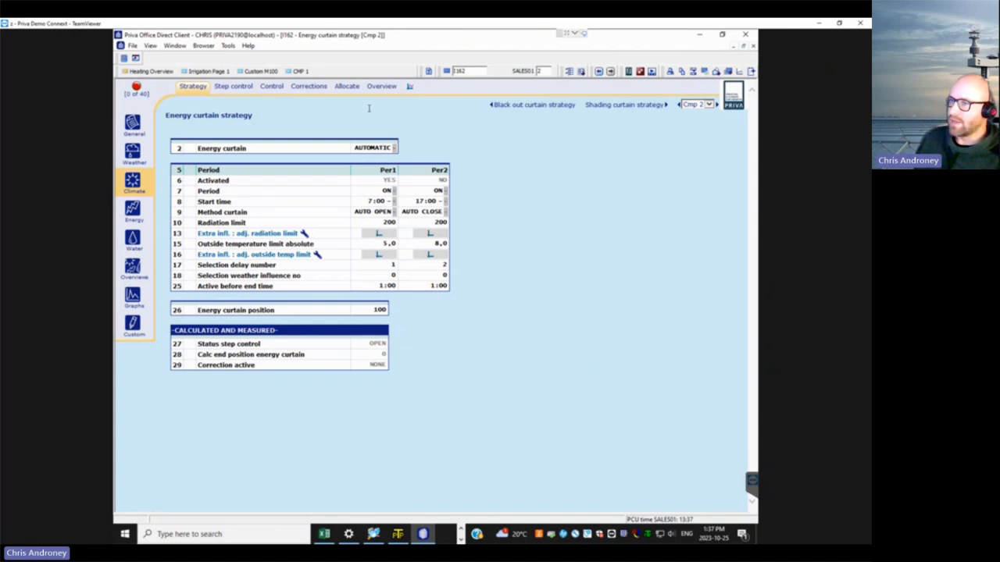
Try 6 as the desired number of periods in the energy curtain allocation and check the resulting period columns in the strategy.
{"action": "left_click", "coordinate": [343, 88]}
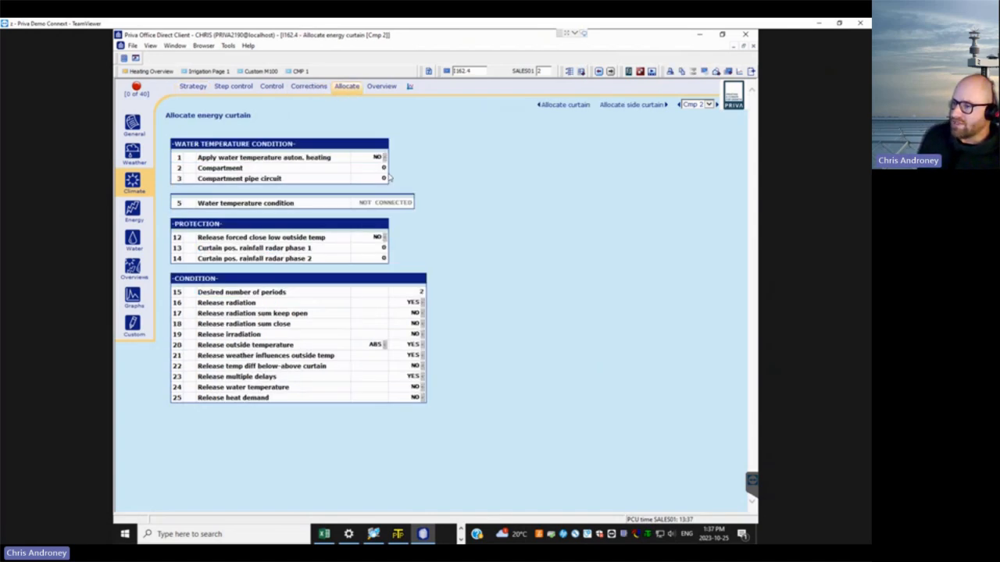
{"action": "left_click", "coordinate": [417, 293]}
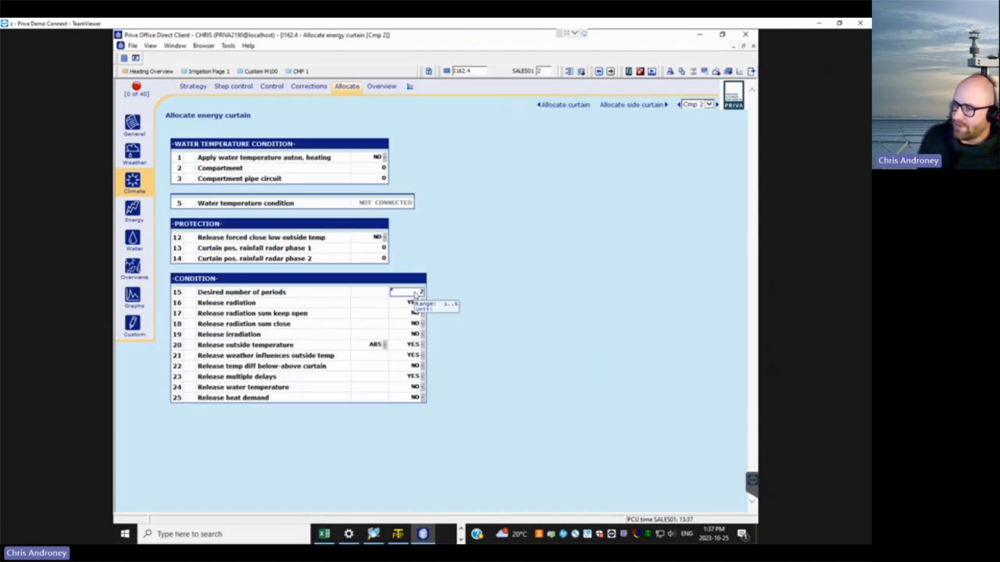
{"action": "left_click", "coordinate": [417, 295]}
{"action": "type", "text": "6"}
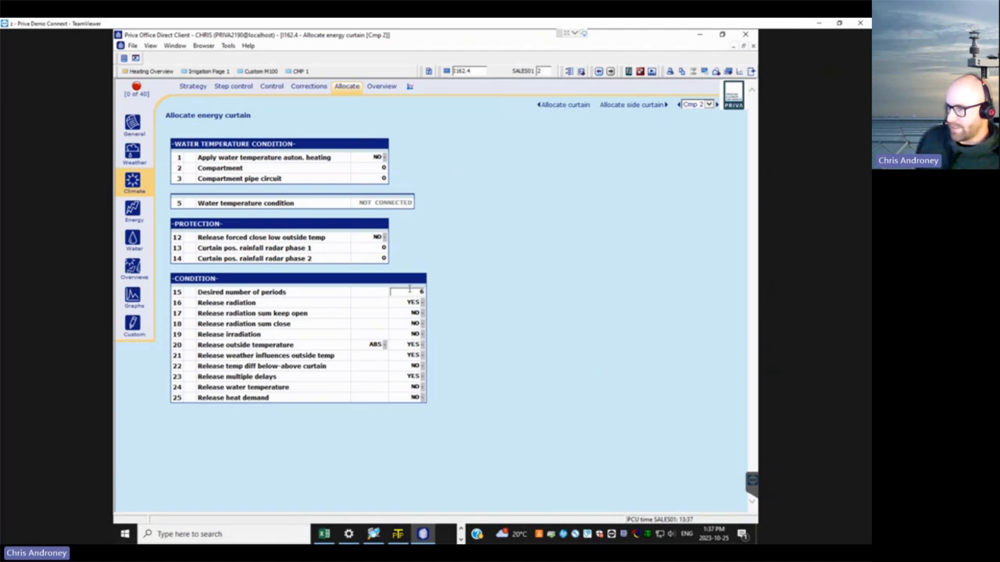
{"action": "key", "text": "Return"}
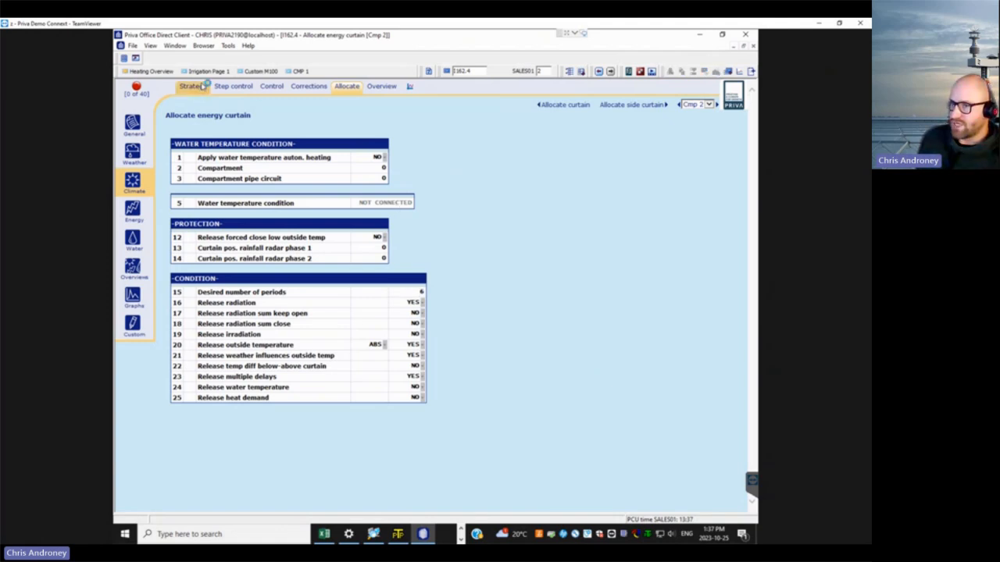
{"action": "left_click", "coordinate": [193, 86]}
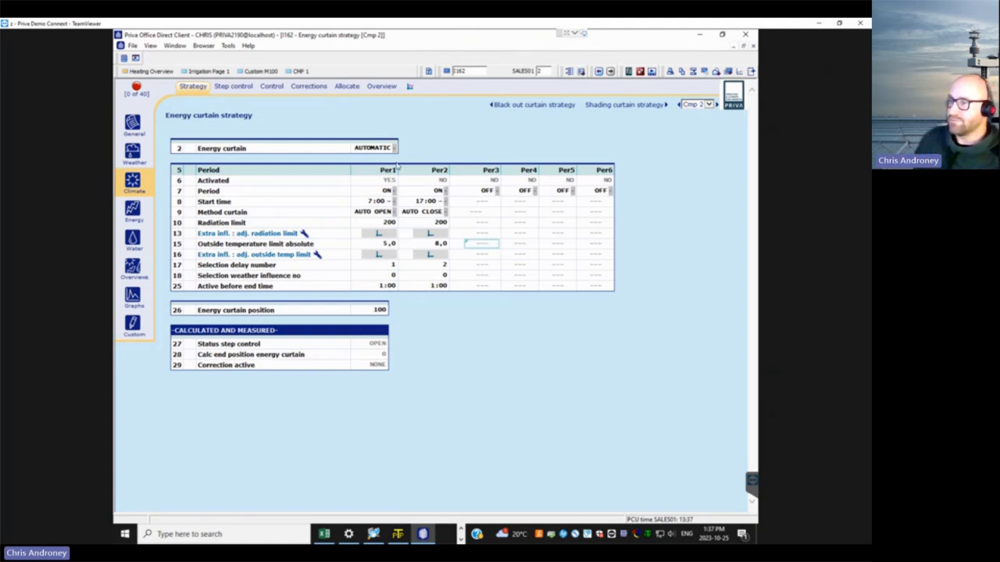
In the energy curtain allocation, set release outside temperature, release weather influences outside temp and release multiple delays to NO.
{"action": "left_click", "coordinate": [355, 88]}
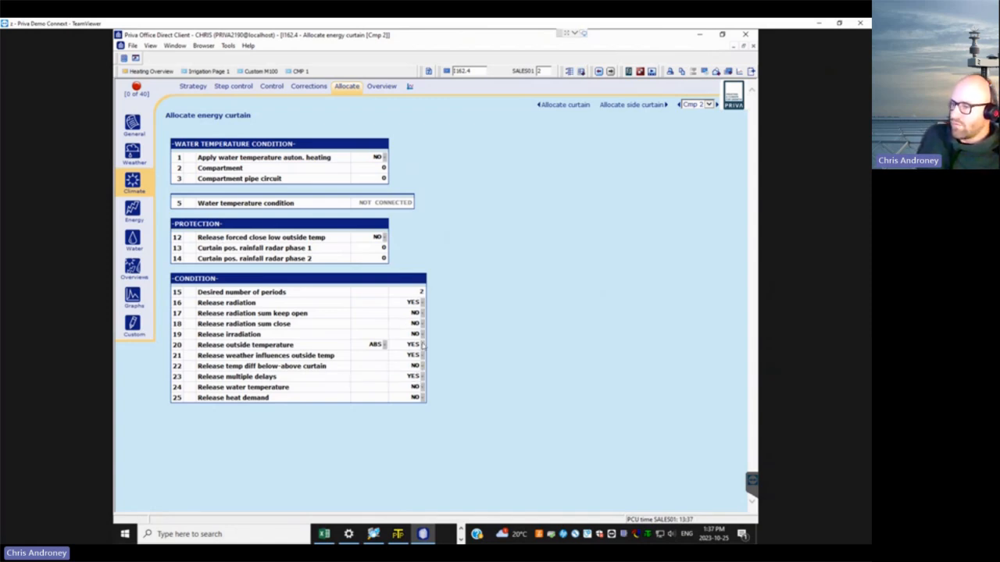
{"action": "left_click", "coordinate": [422, 344]}
{"action": "left_click", "coordinate": [407, 361]}
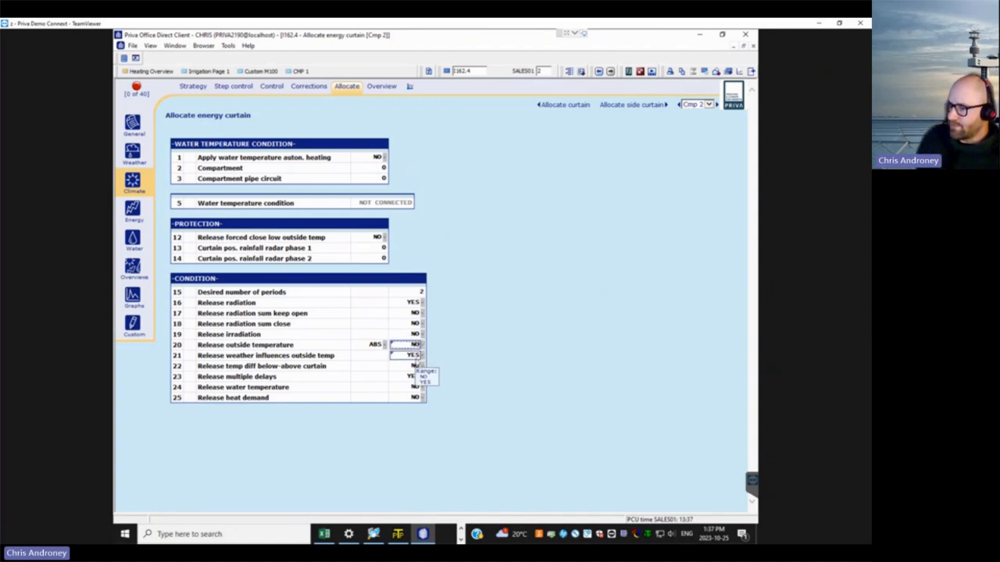
{"action": "left_click", "coordinate": [421, 356]}
{"action": "left_click", "coordinate": [408, 363]}
{"action": "left_click", "coordinate": [422, 377]}
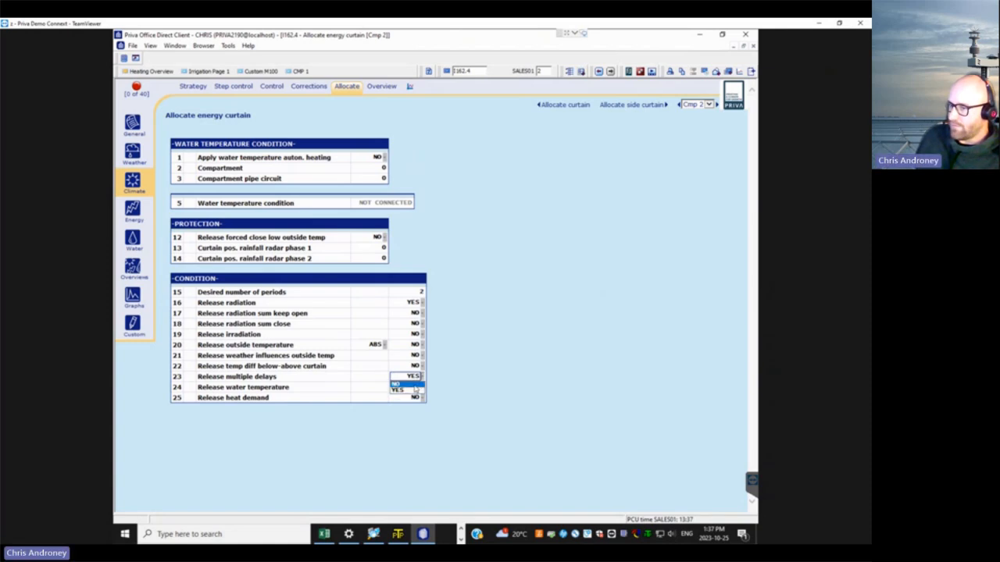
{"action": "left_click", "coordinate": [414, 384]}
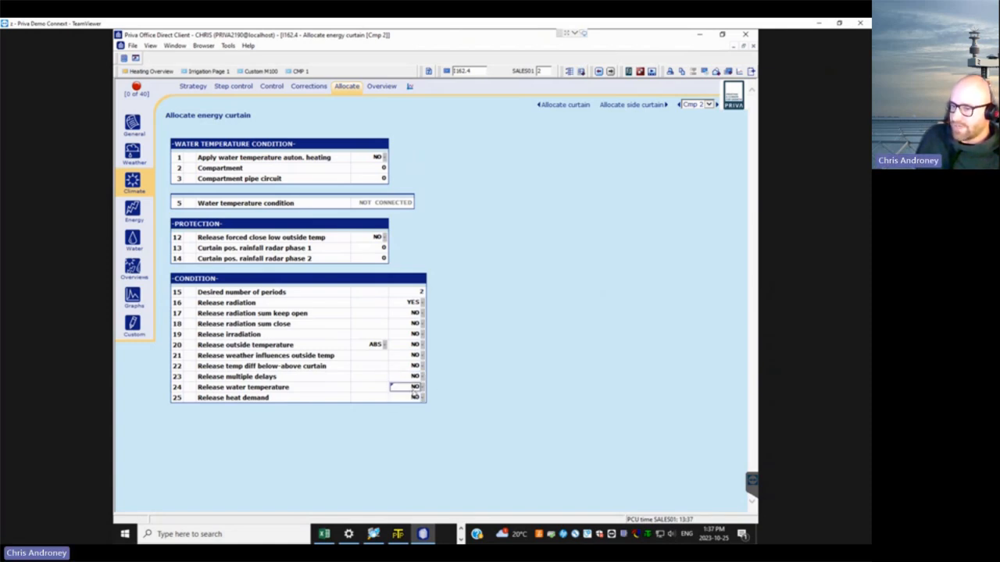
Set release water temperature to YES and link the water temperature condition to compartment 1, pipe circuit 1.
{"action": "left_click", "coordinate": [416, 387]}
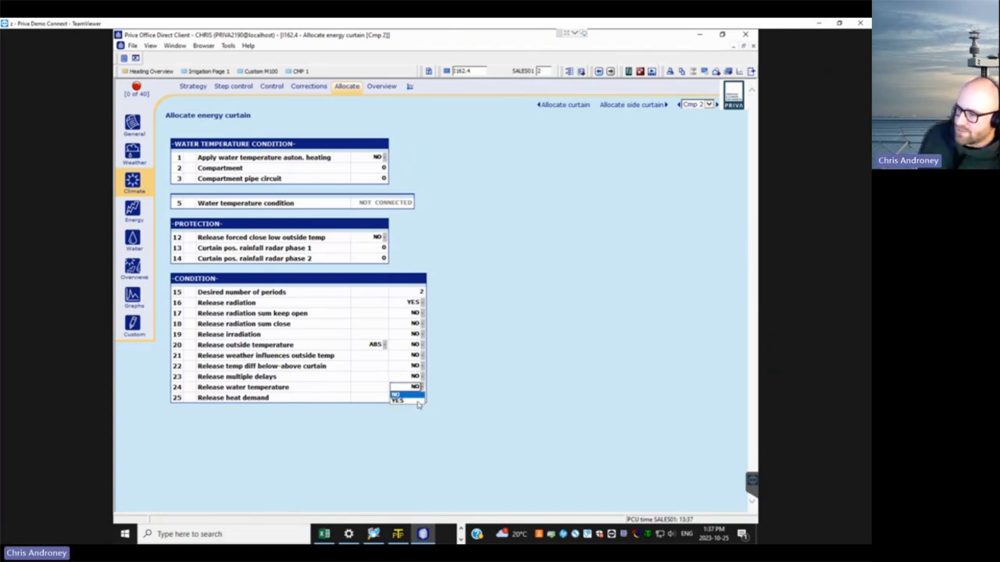
{"action": "left_click", "coordinate": [408, 396]}
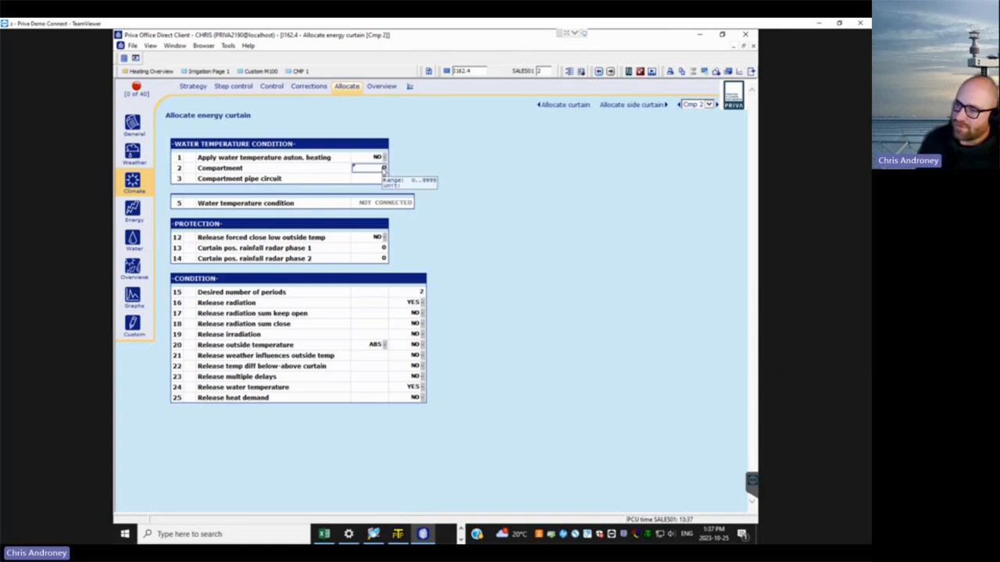
{"action": "left_click", "coordinate": [383, 169]}
{"action": "type", "text": "1"}
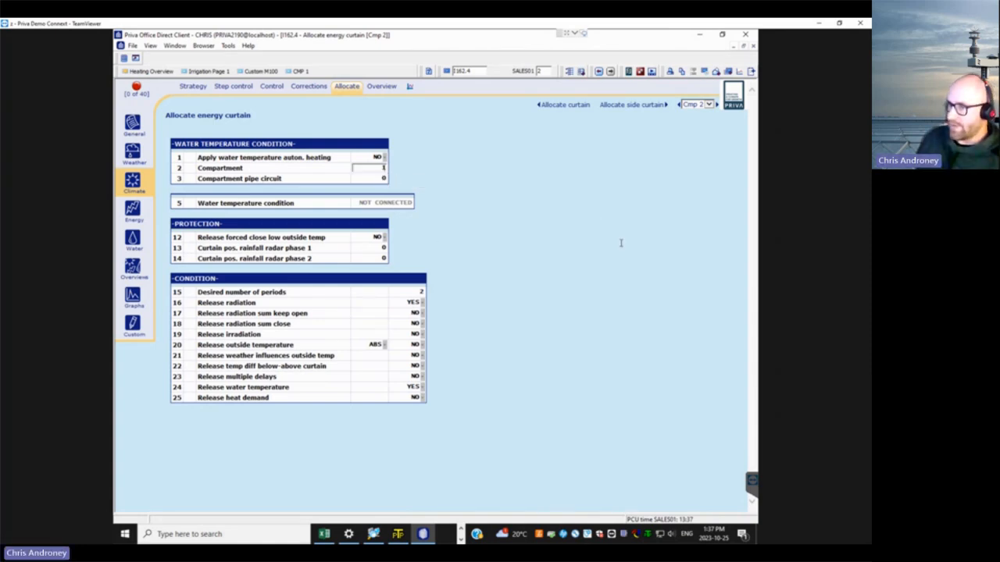
{"action": "key", "text": "Return"}
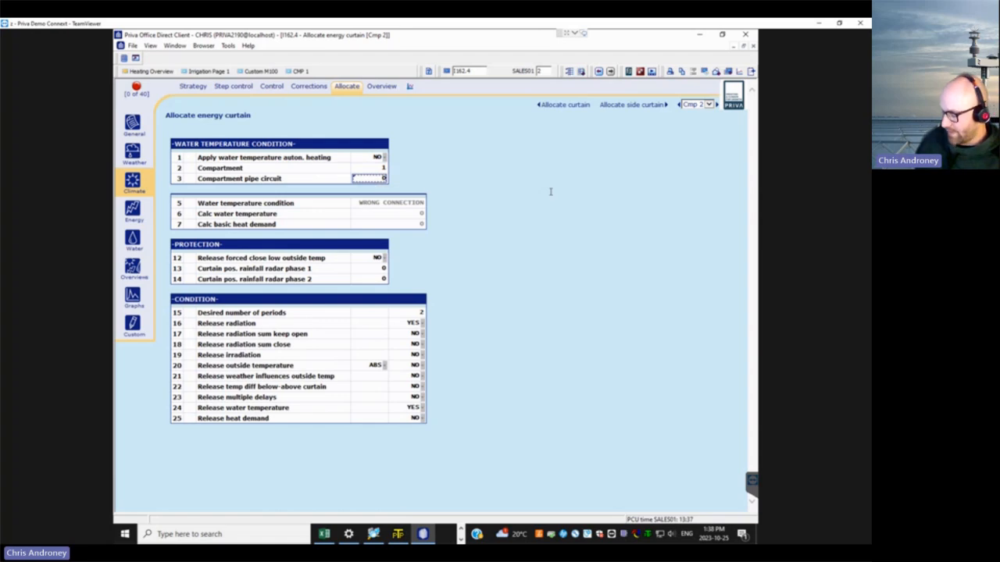
{"action": "type", "text": "1"}
{"action": "key", "text": "Return"}
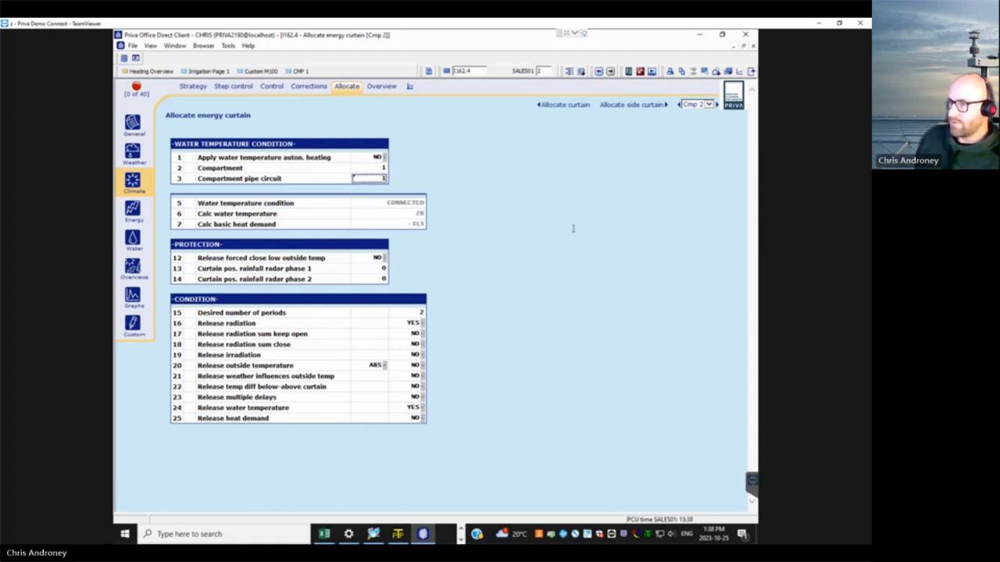
{"action": "left_click", "coordinate": [383, 169]}
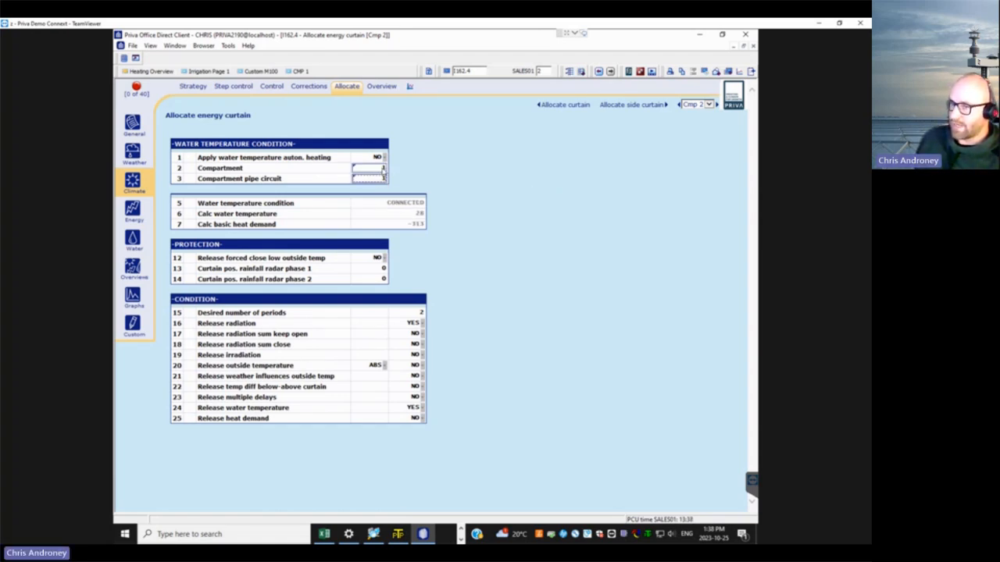
{"action": "left_click", "coordinate": [383, 178]}
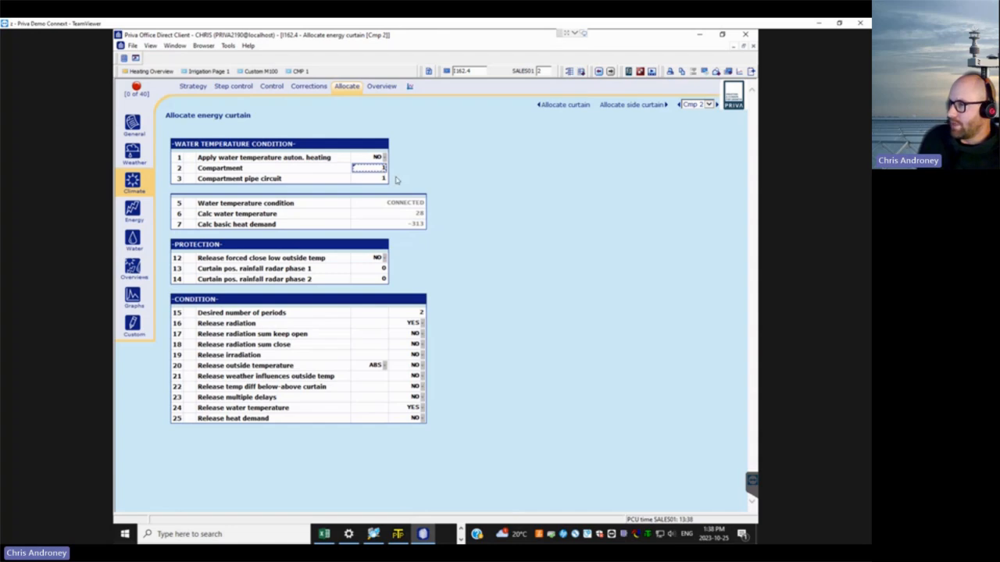
Try compartment 10 for the water temperature condition, check the connection status, and restore compartment 1.
{"action": "left_click", "coordinate": [696, 104]}
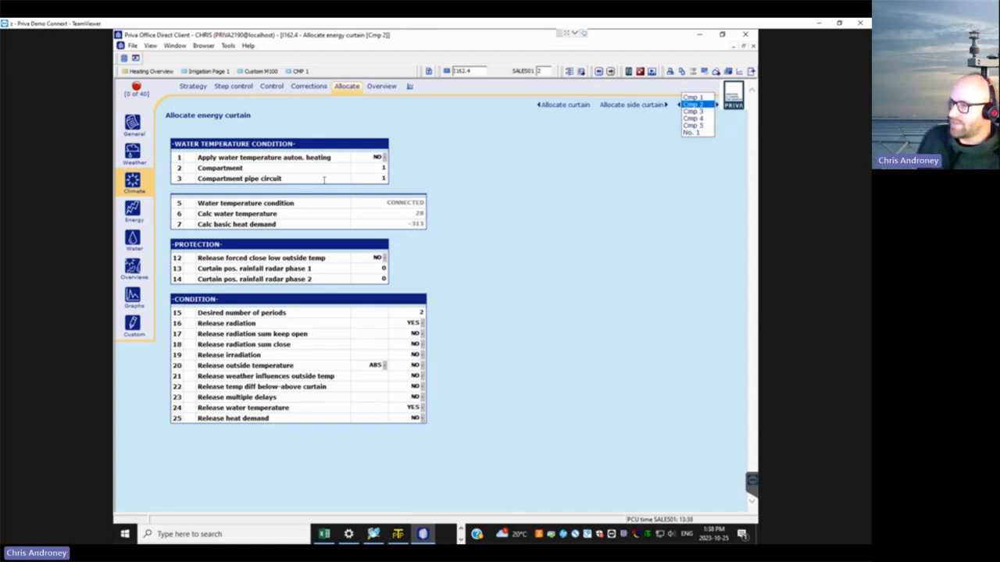
{"action": "left_click", "coordinate": [370, 169]}
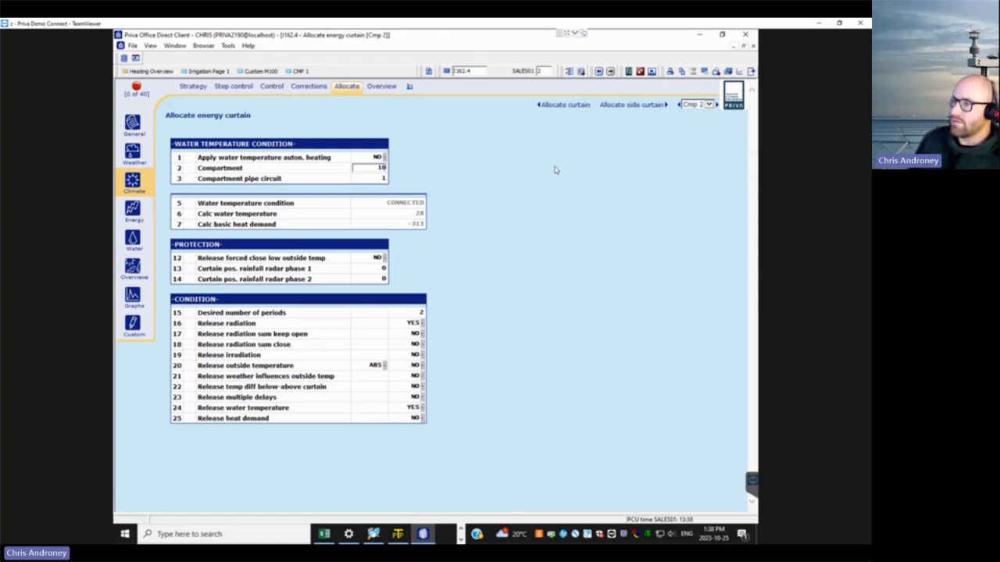
{"action": "key", "text": "Return"}
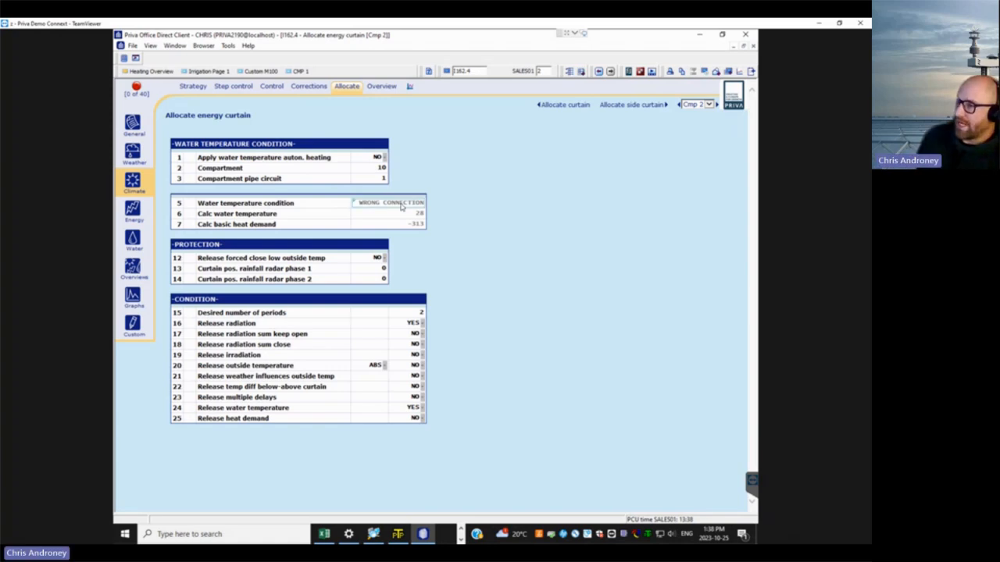
{"action": "mouse_move", "coordinate": [401, 206]}
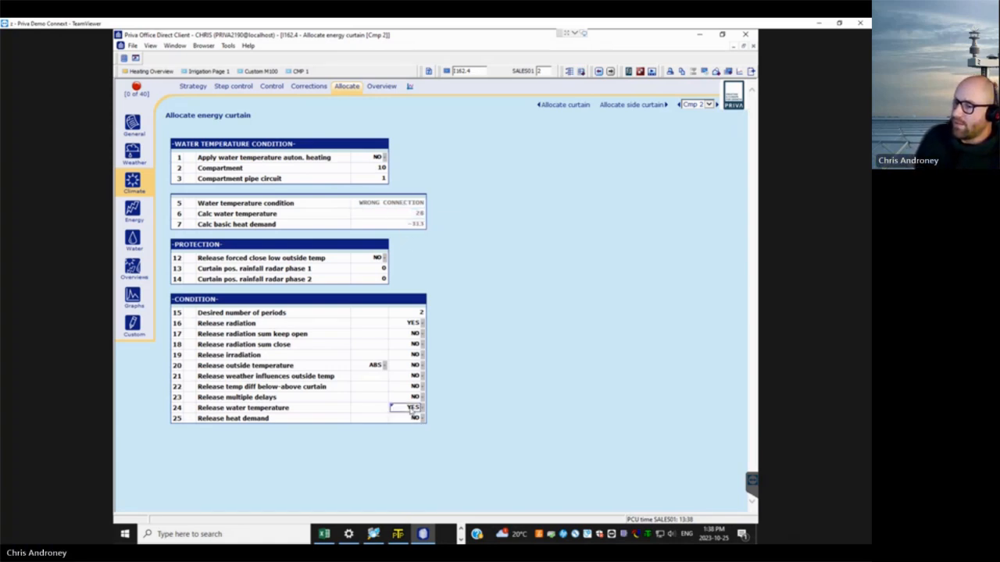
{"action": "mouse_move", "coordinate": [413, 411]}
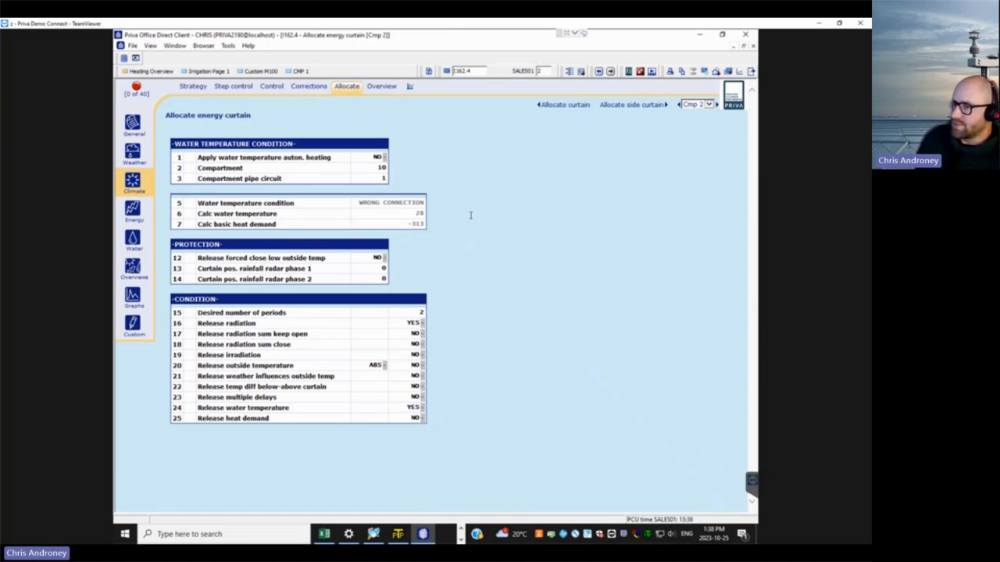
{"action": "left_click", "coordinate": [382, 169]}
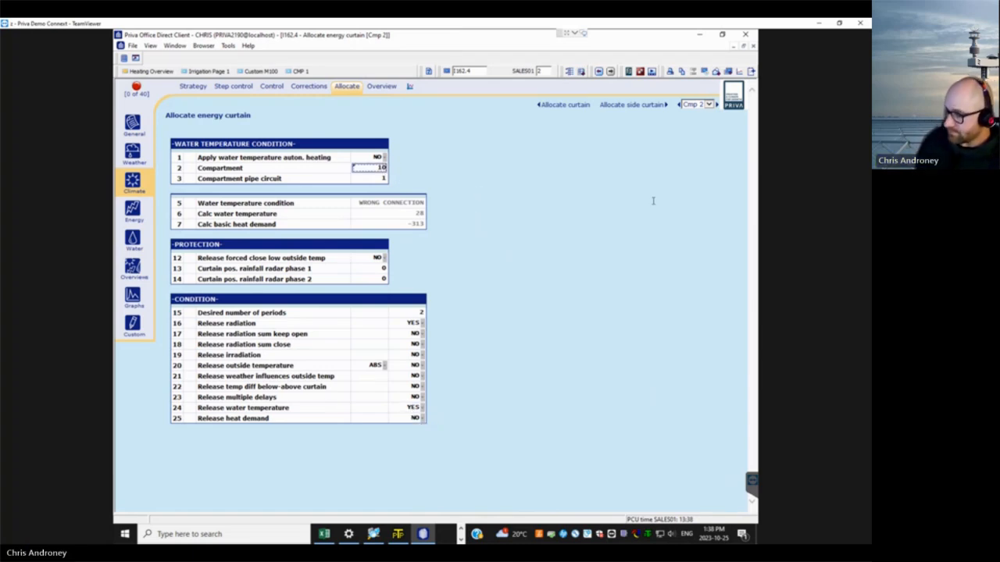
{"action": "type", "text": "1"}
{"action": "key", "text": "Return"}
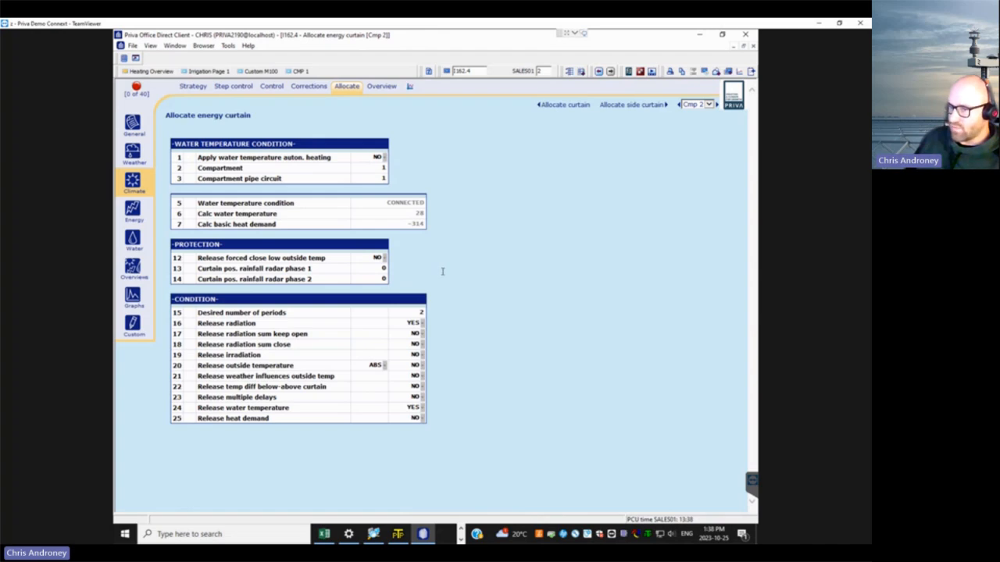
Set release forced close low outside temp to YES in the energy curtain's protection settings.
{"action": "left_click", "coordinate": [368, 261]}
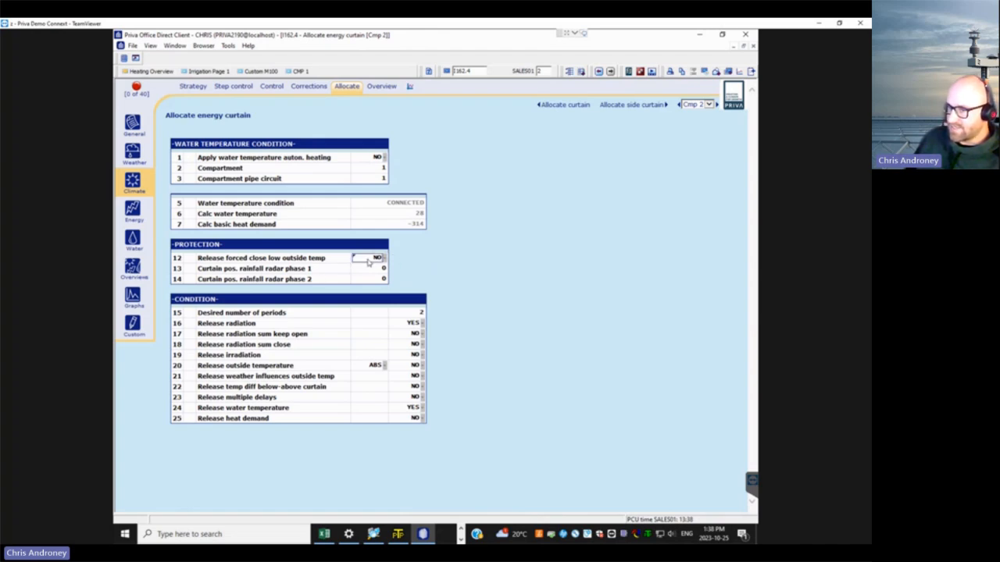
{"action": "left_click", "coordinate": [367, 261]}
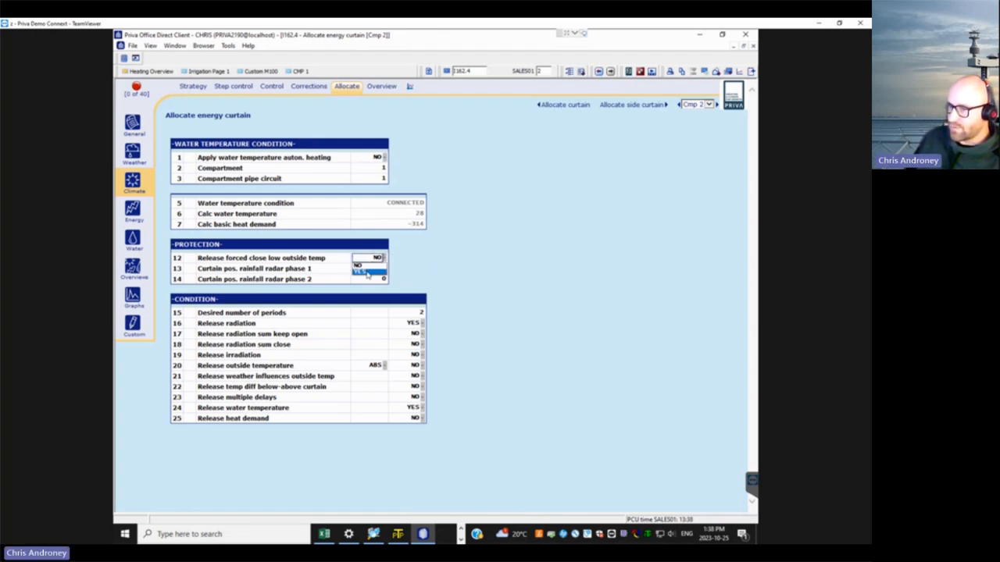
{"action": "left_click", "coordinate": [367, 272]}
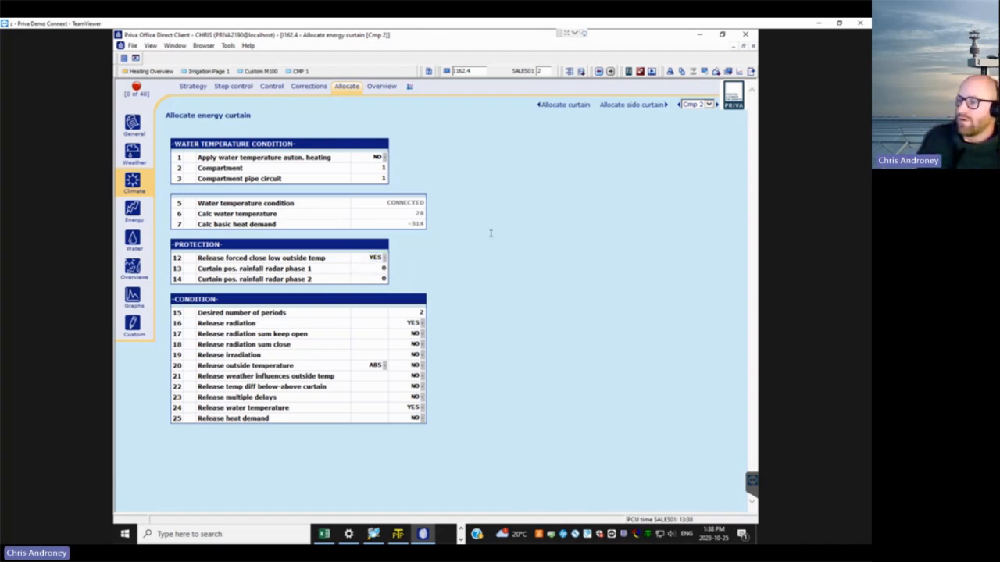
{"action": "left_click", "coordinate": [364, 260]}
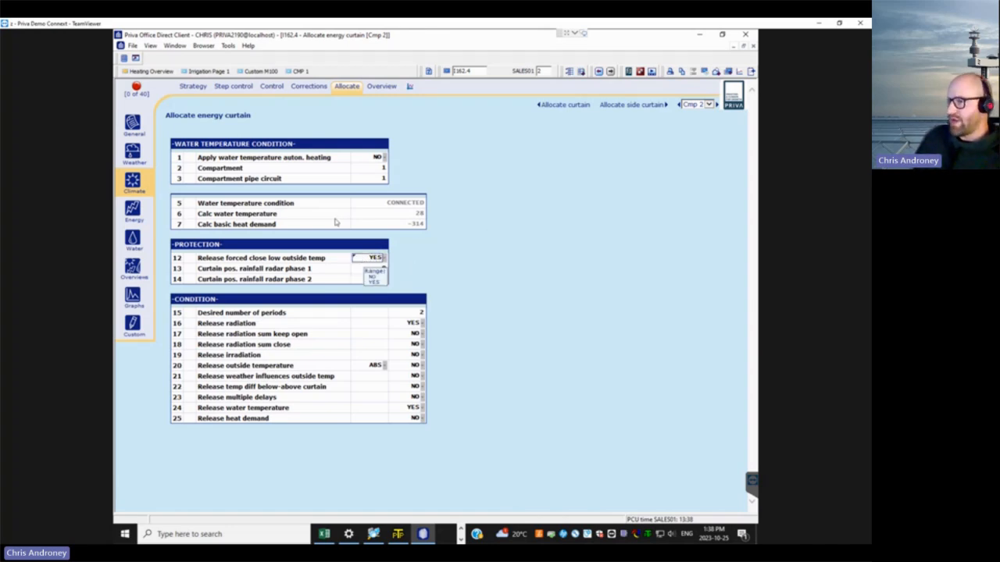
In the energy curtain strategy of compartment 2, set the outside temperature forced closed limit to -20.
{"action": "left_click", "coordinate": [191, 91]}
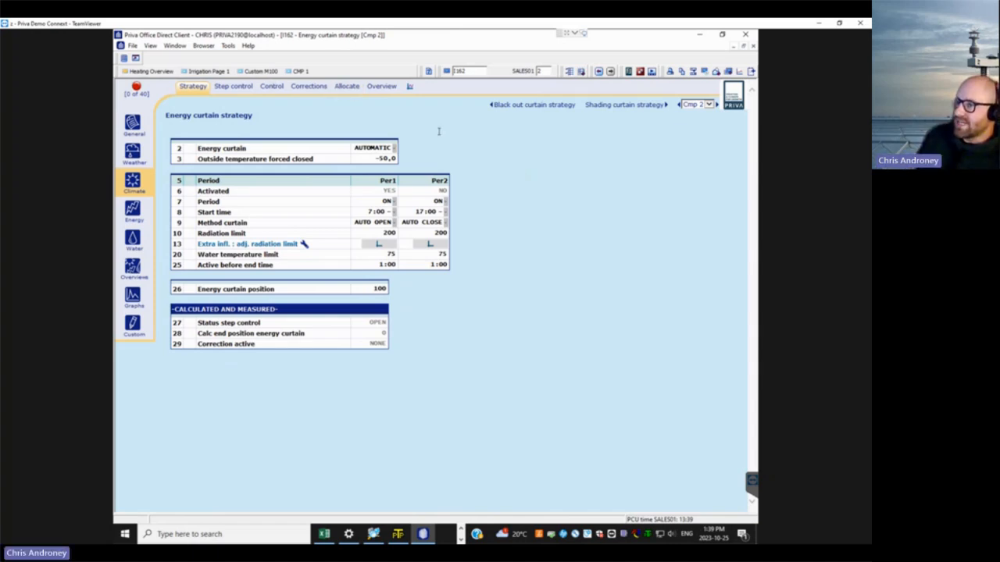
{"action": "left_click", "coordinate": [384, 160]}
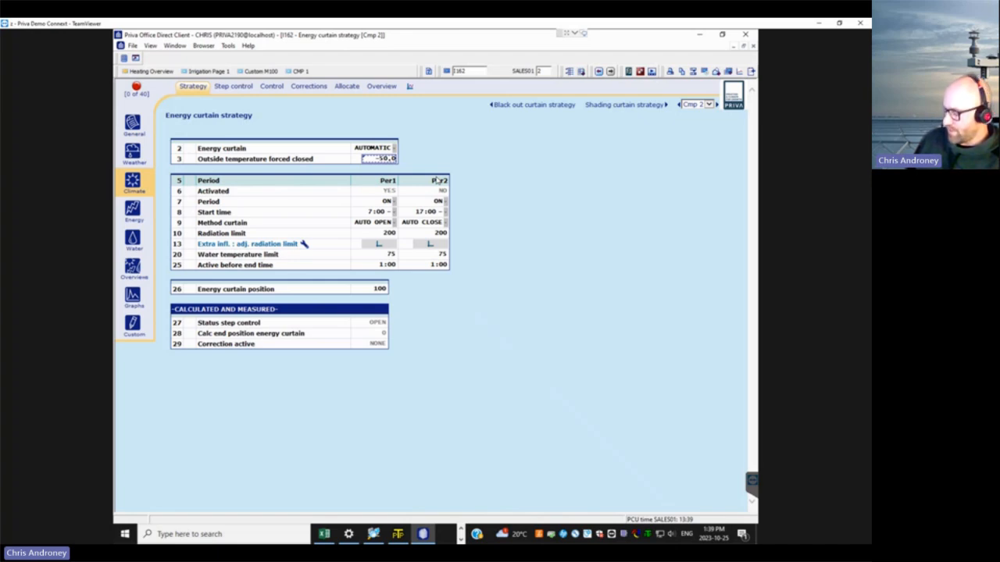
{"action": "type", "text": "-20"}
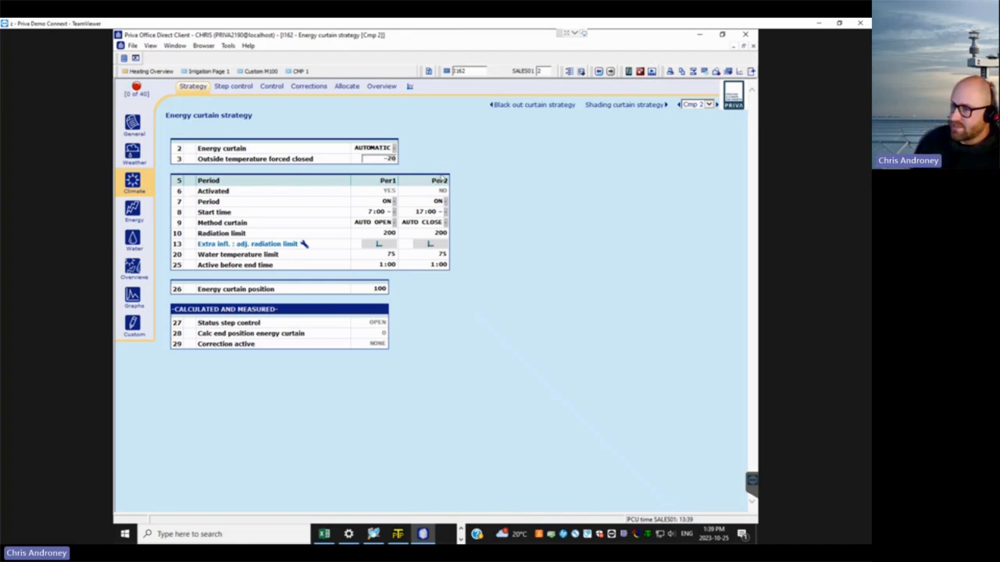
{"action": "key", "text": "Return"}
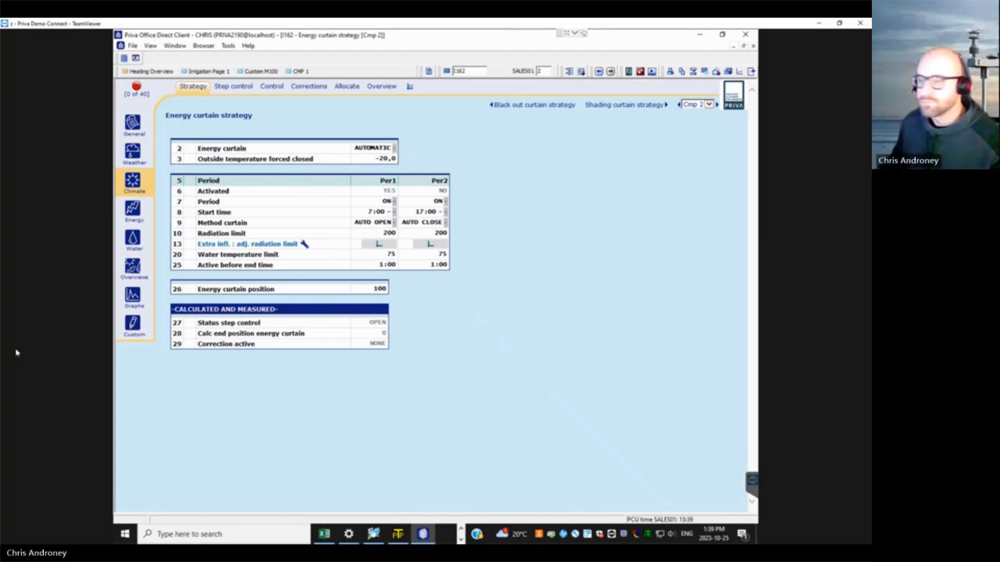
{"action": "left_click", "coordinate": [233, 87]}
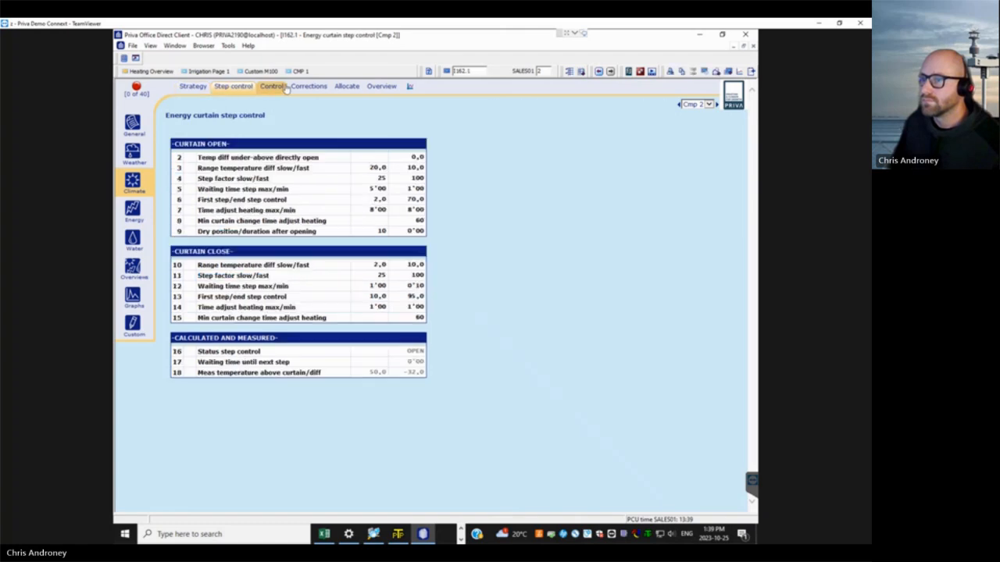
{"action": "left_click", "coordinate": [281, 87]}
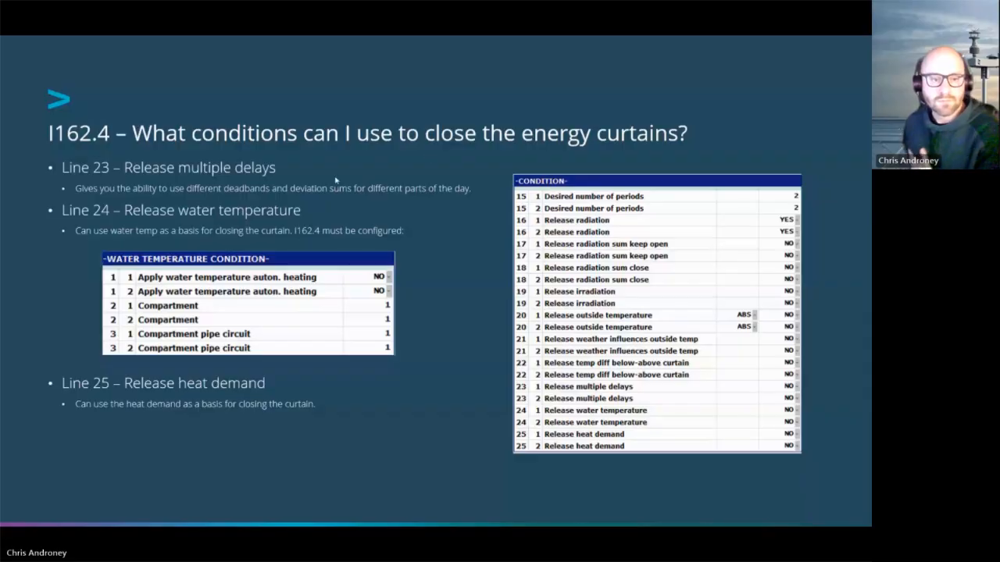
{"action": "left_click", "coordinate": [343, 181]}
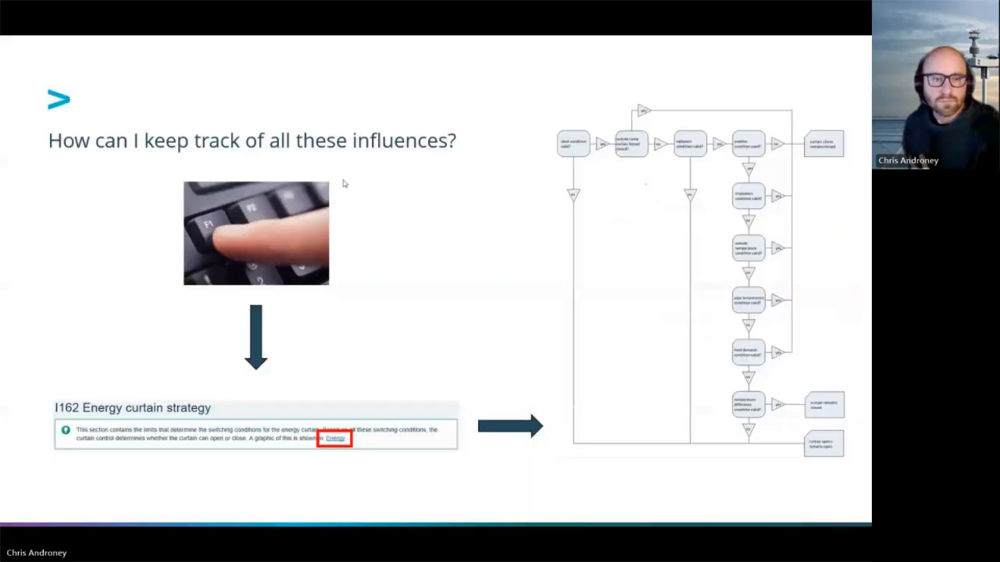
{"action": "key", "text": "Left"}
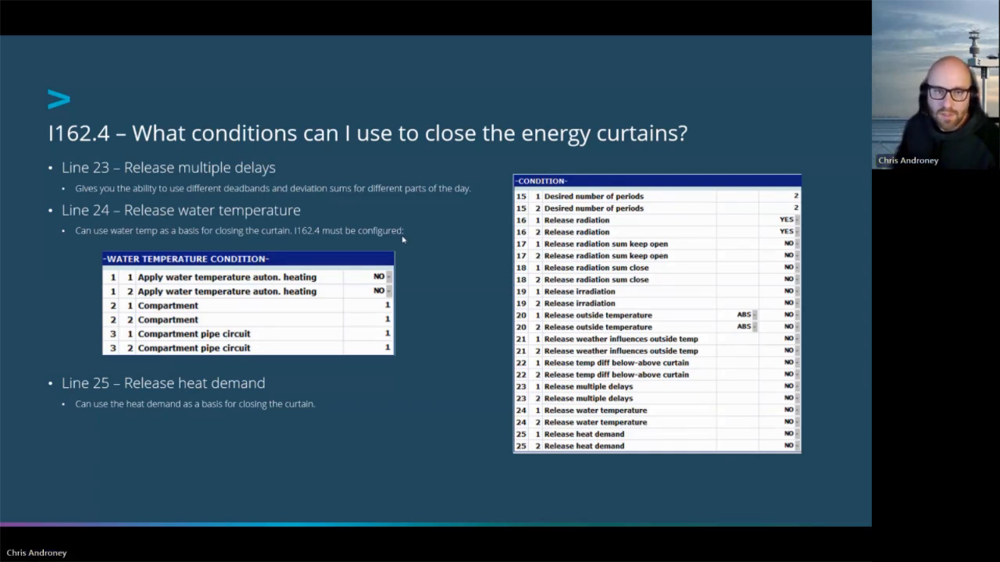
{"action": "key", "text": "Right"}
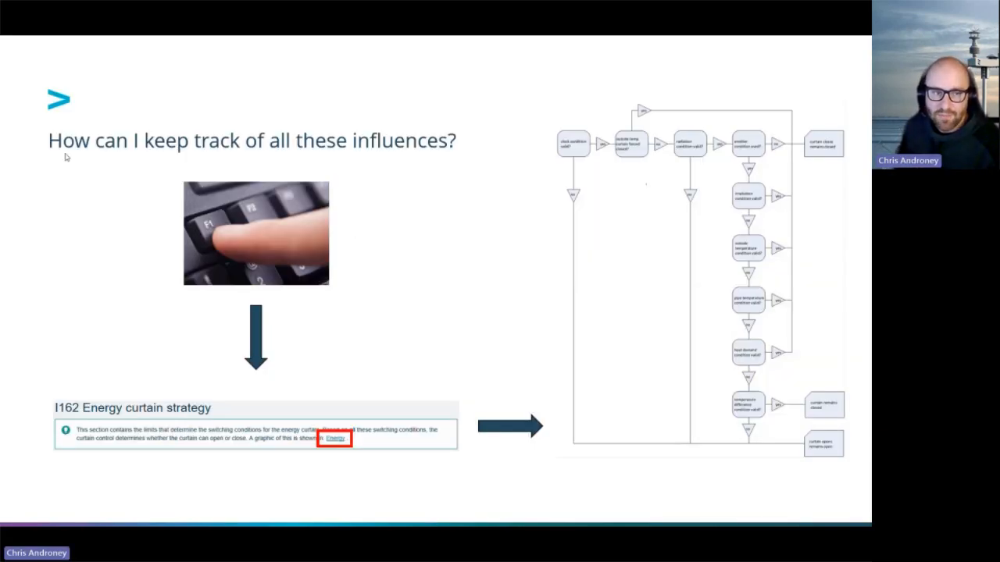